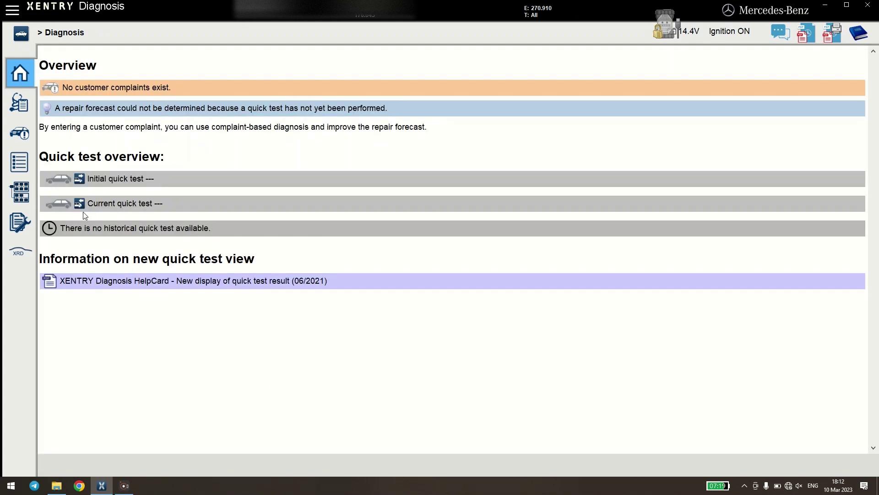
- Open the control unit topology, confirm the safety information, and expand the CAN B, E, G, A and C1 buses
click(17, 190)
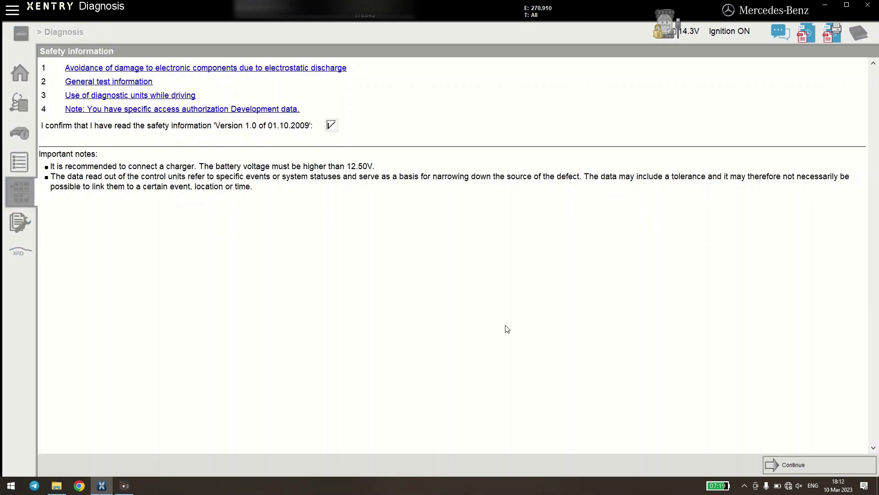
click(783, 463)
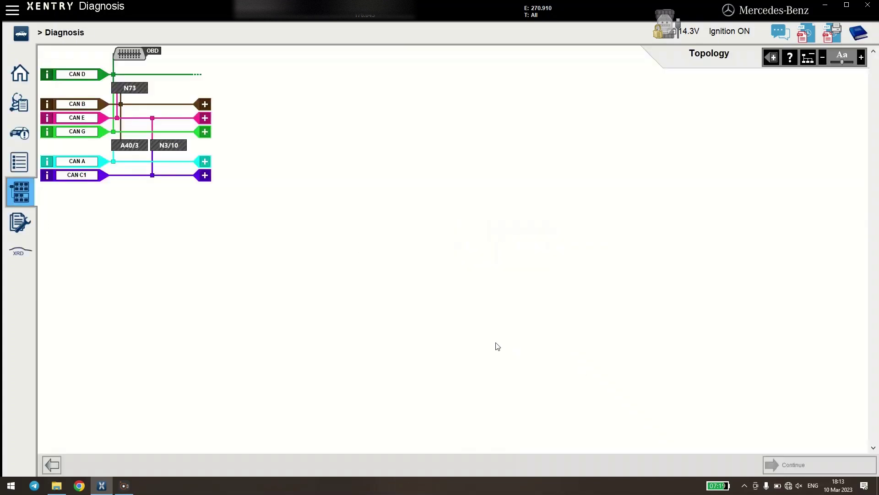
click(204, 104)
click(205, 134)
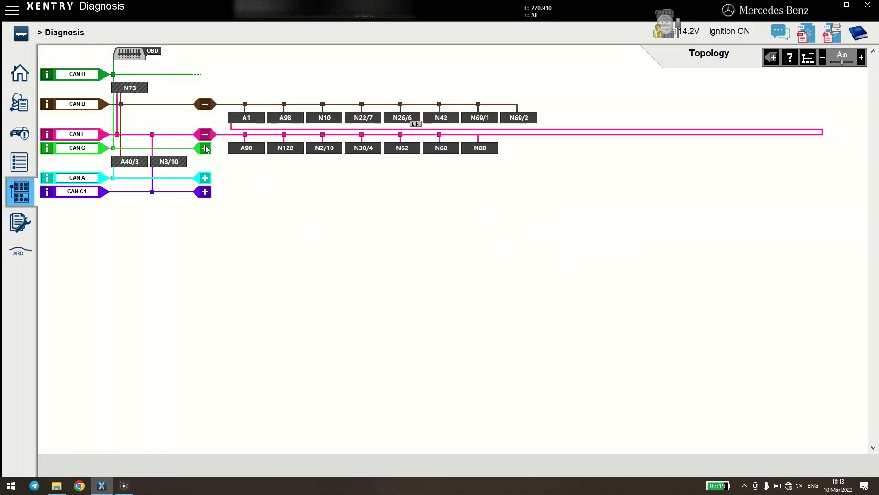
click(205, 149)
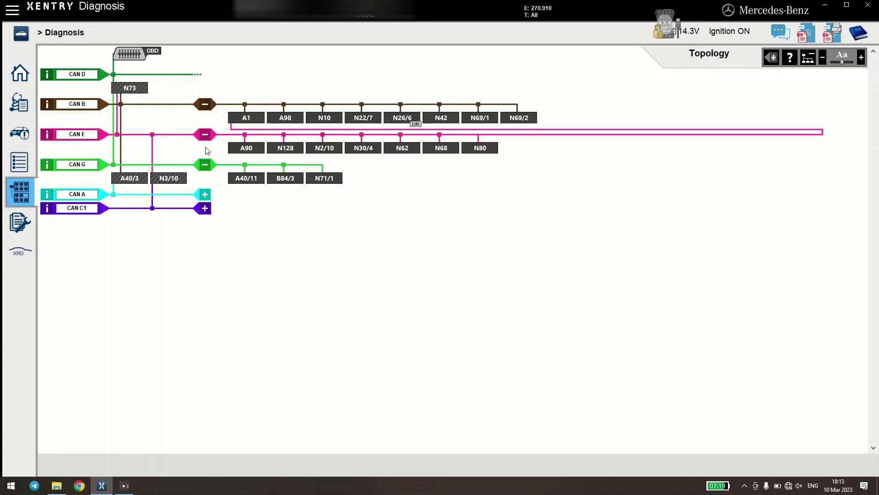
click(204, 195)
click(204, 225)
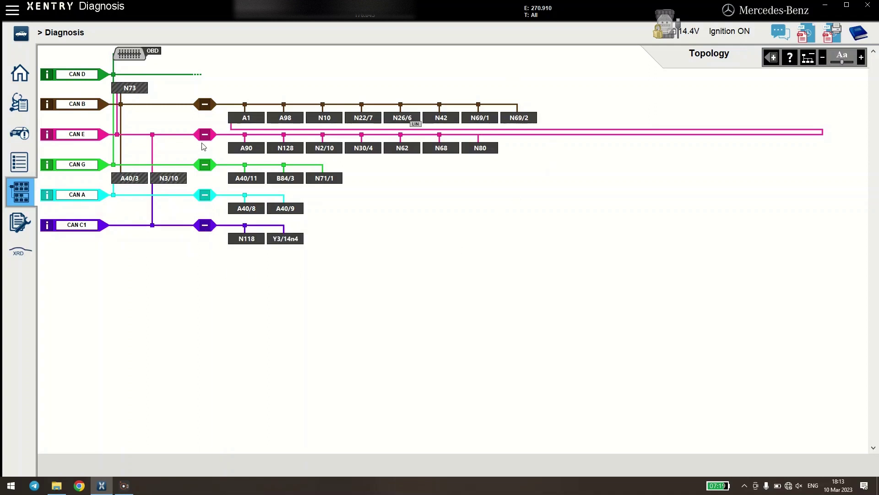
- View the control unit details of A1, A98 and N10 on the CAN B bus
click(244, 119)
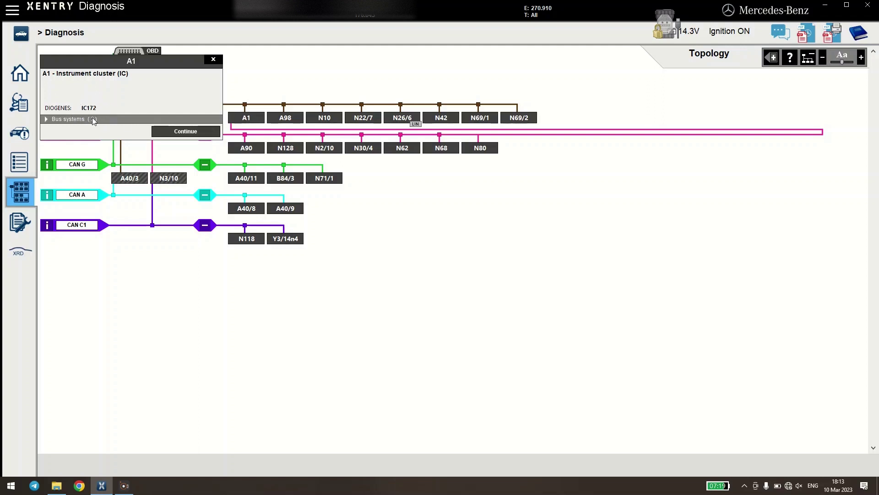
click(292, 120)
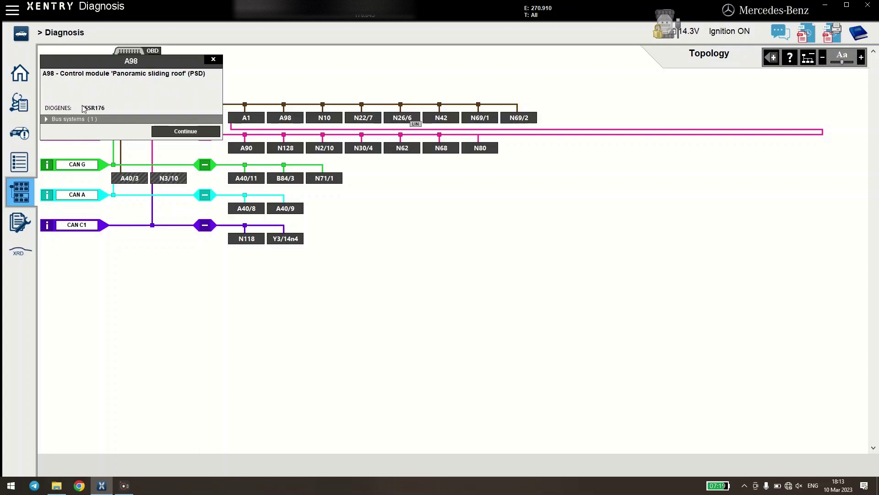
click(329, 120)
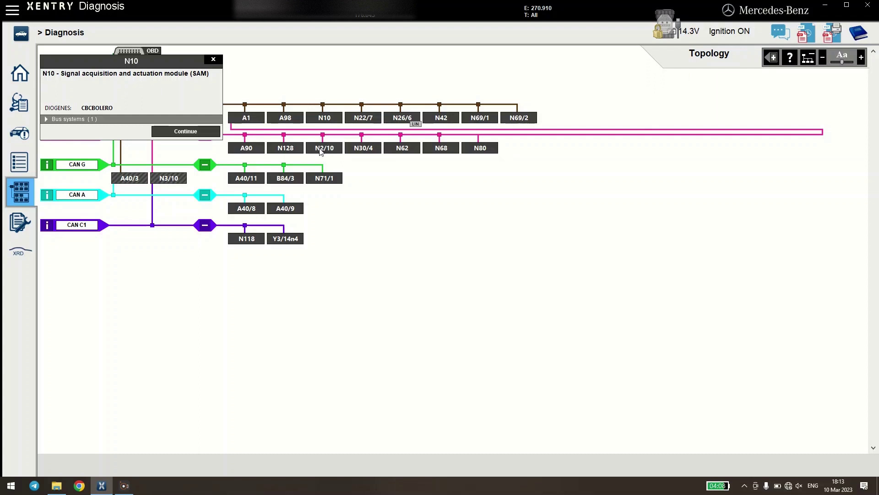
- Open the N2/10 Supplemental restraint system control unit and confirm its safety instructions to show its version data
click(321, 152)
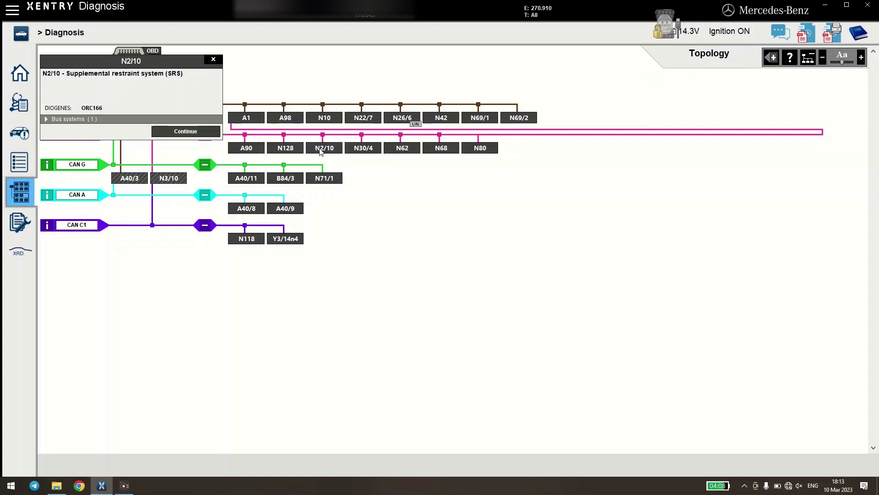
click(174, 135)
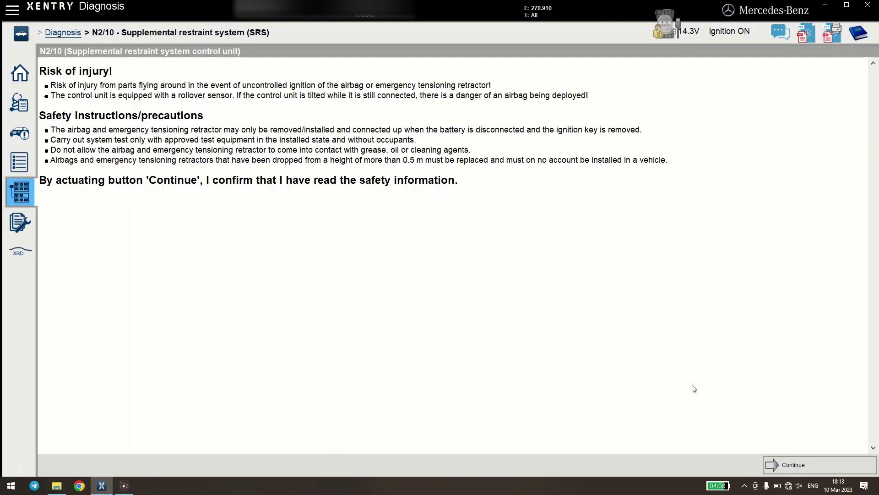
click(790, 460)
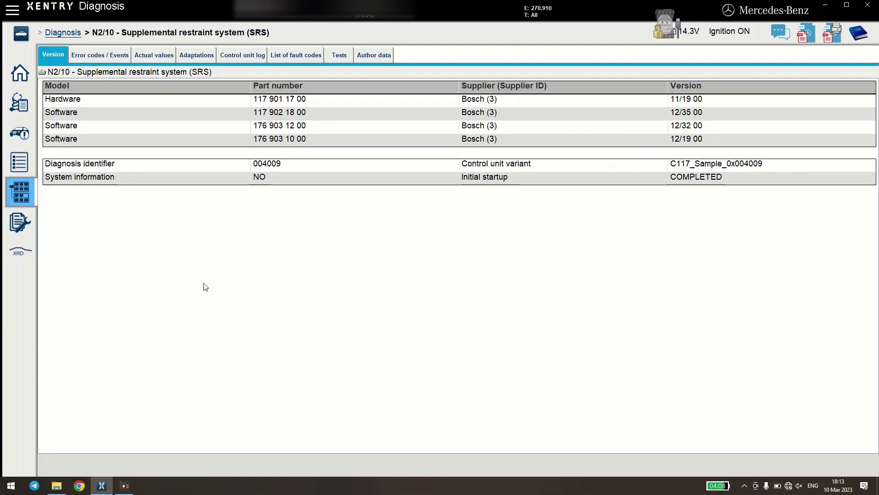
- Launch SWFinder from the desktop and place its window over XENTRY Diagnosis, below the N2/10 version table
key(super+d)
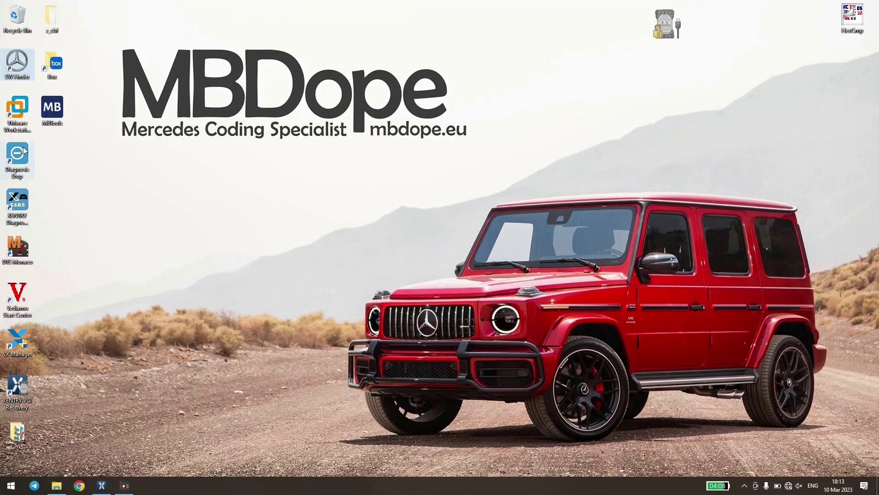
double_click(20, 66)
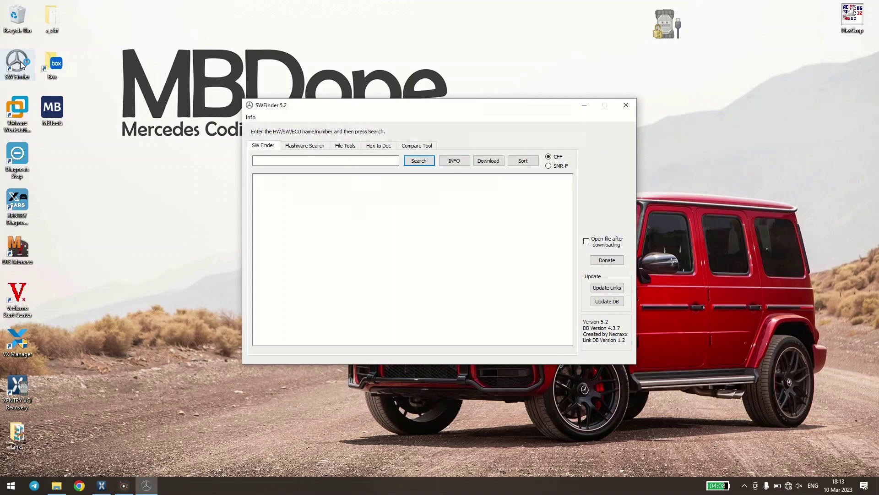
click(124, 485)
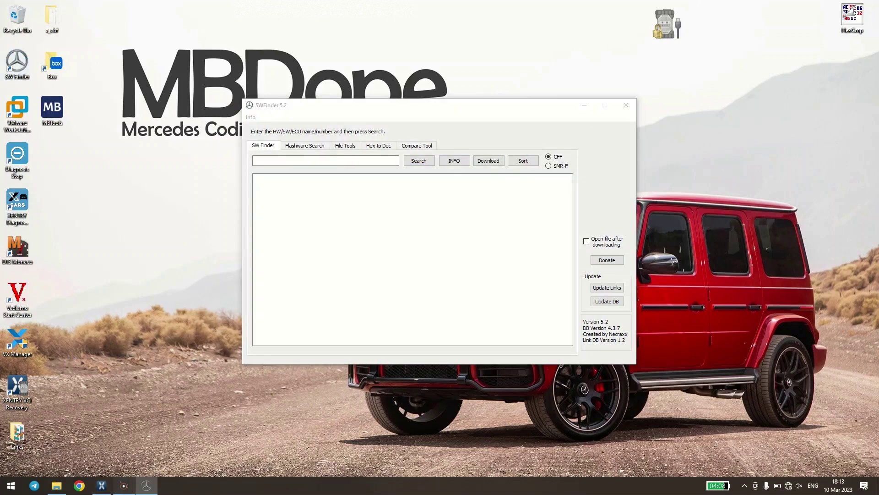
click(102, 485)
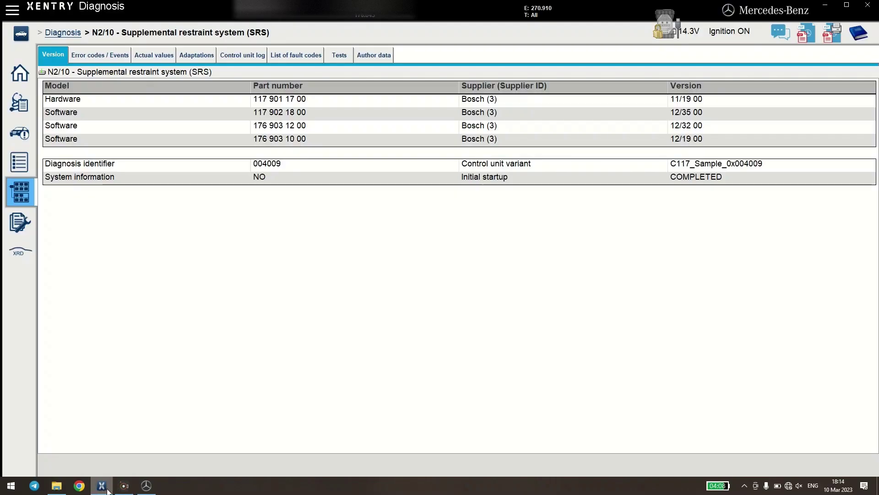
click(146, 486)
drag(328, 113, 304, 197)
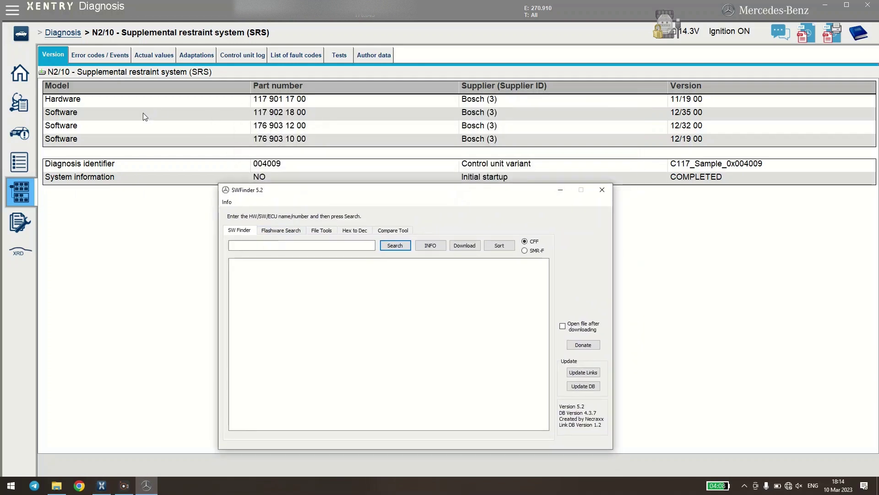
click(257, 246)
text(1)
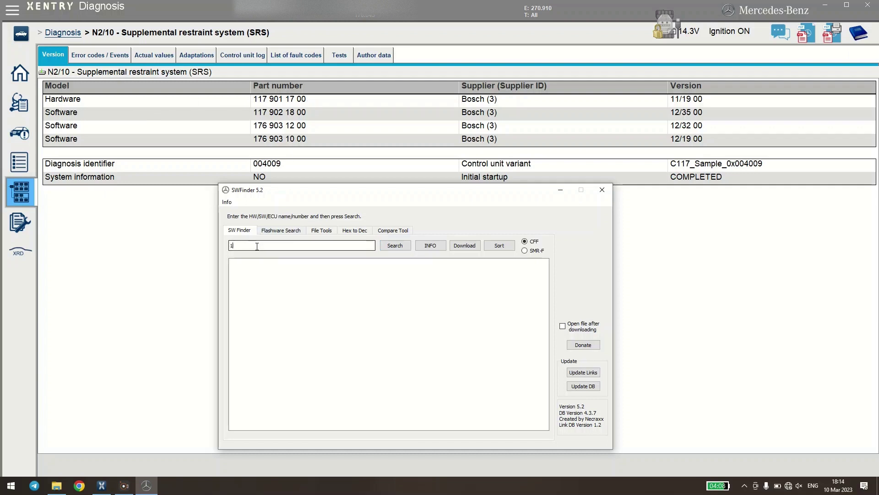
text(179011700)
click(396, 246)
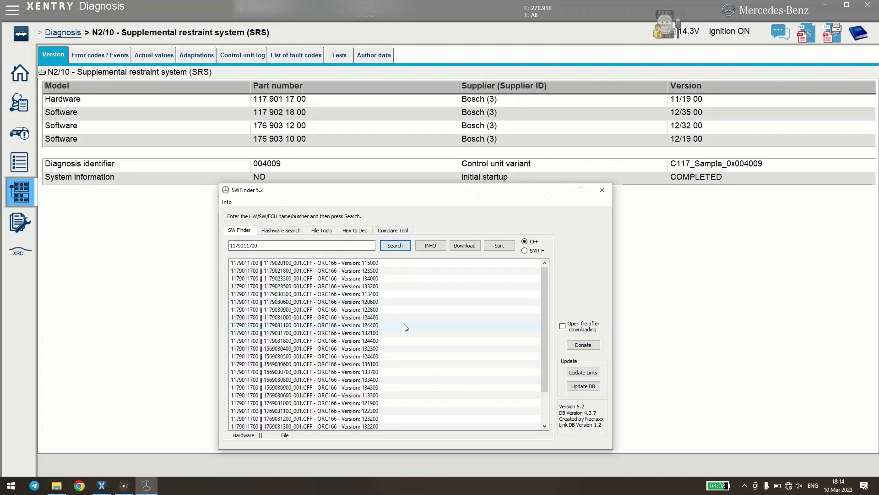
scroll(405, 316, down, 2)
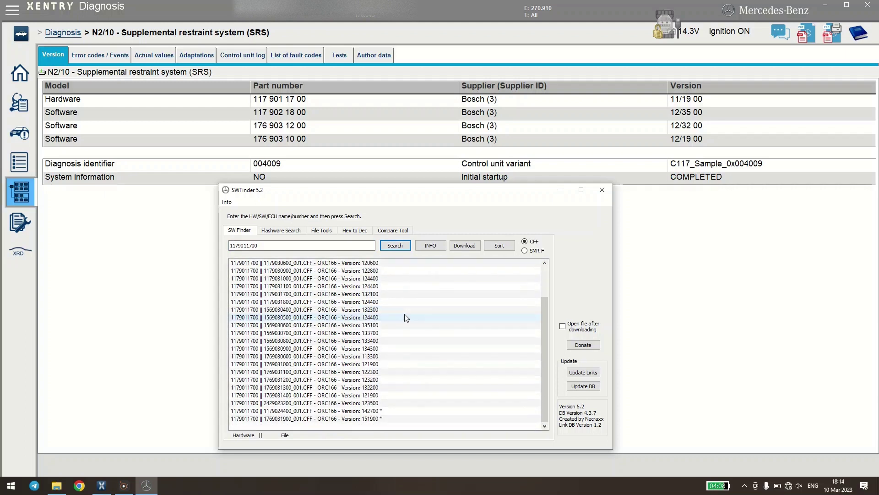
drag(546, 351, 541, 380)
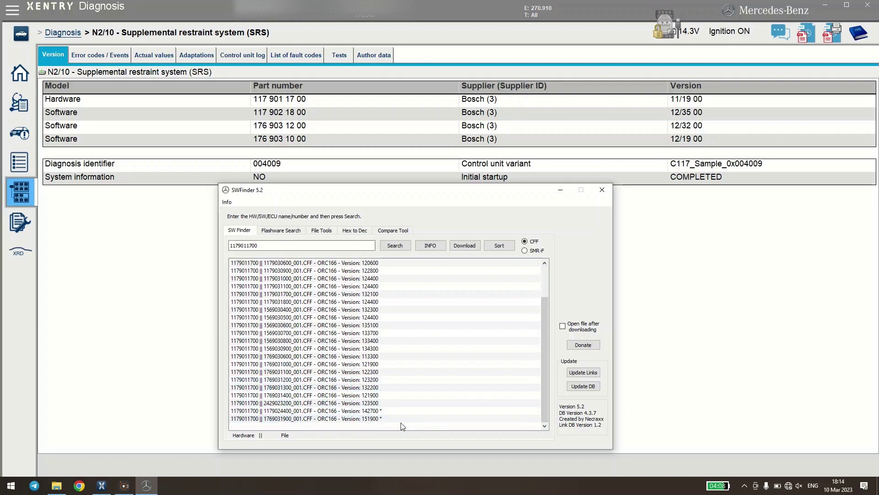
click(369, 419)
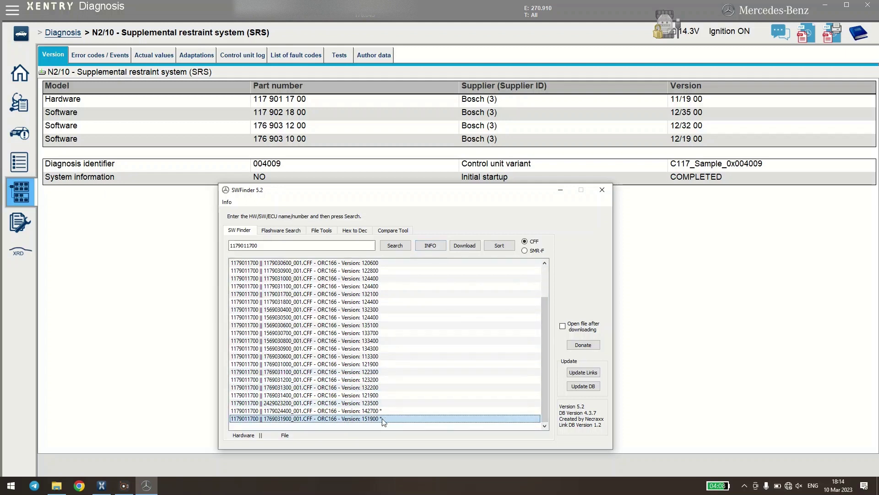
click(429, 246)
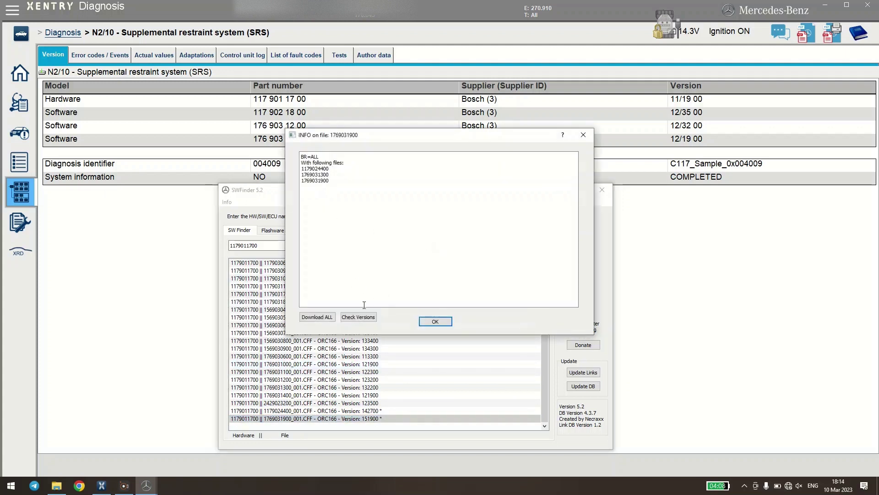
click(358, 319)
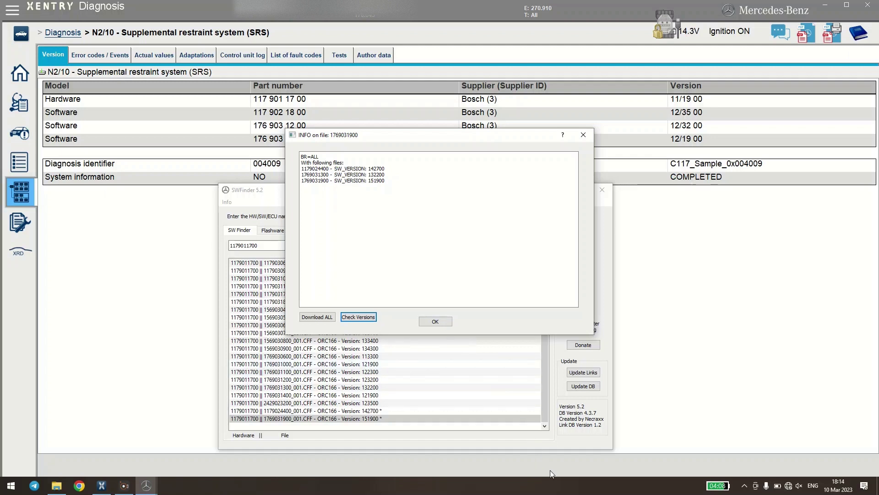
click(318, 318)
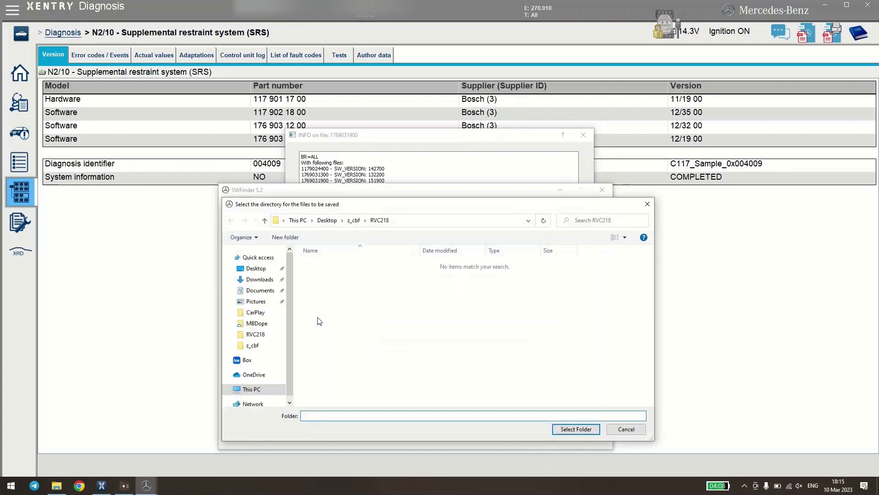
click(354, 221)
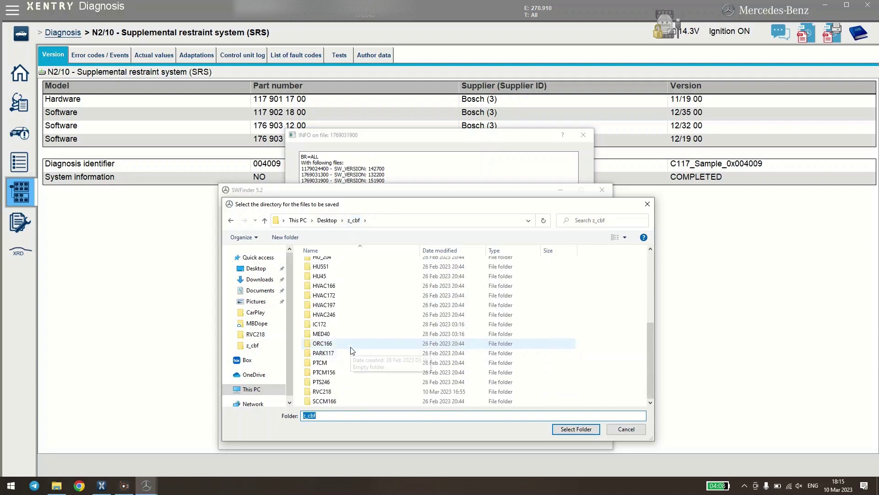
double_click(350, 345)
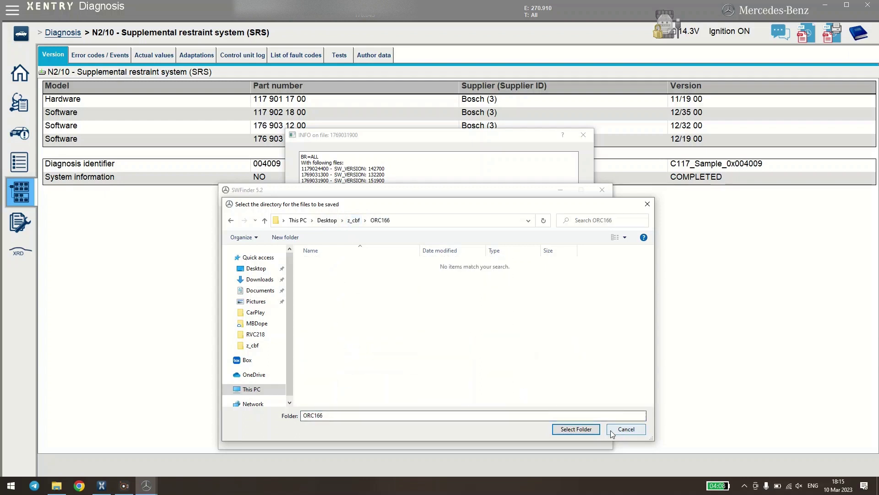
click(576, 429)
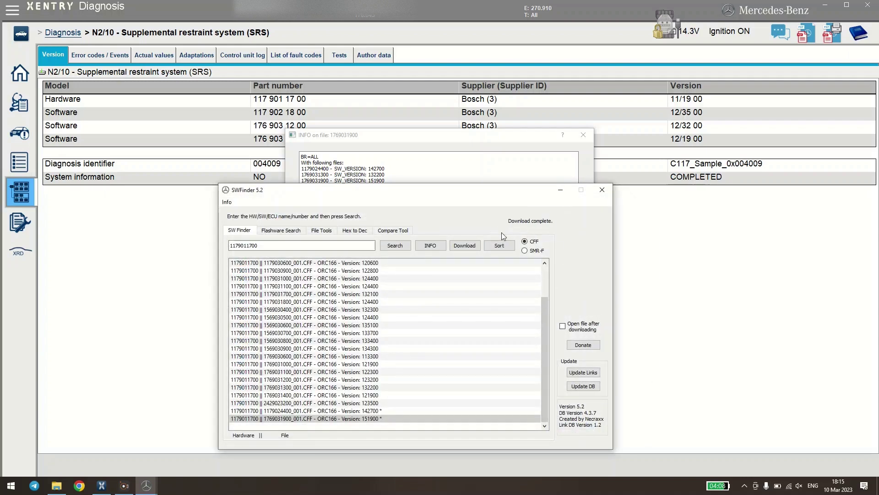
- Switch to File Explorer and open the ORC166 folder inside z_cbf
click(56, 485)
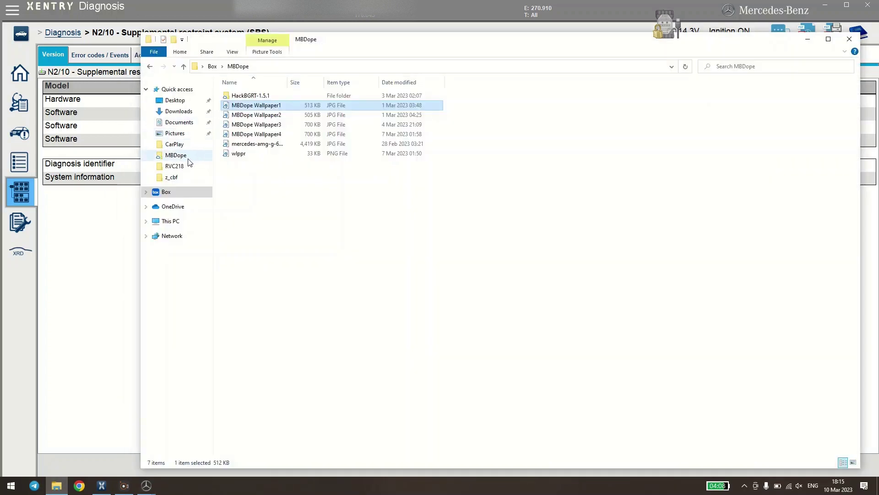
click(189, 177)
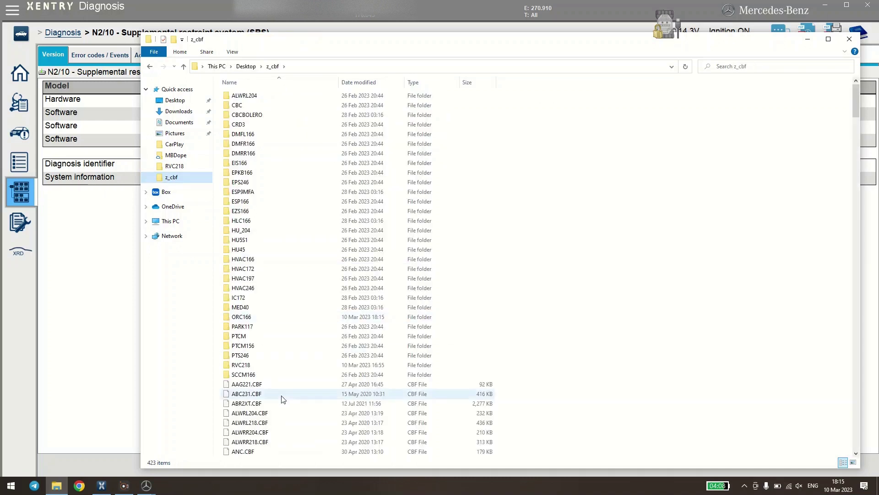
double_click(267, 319)
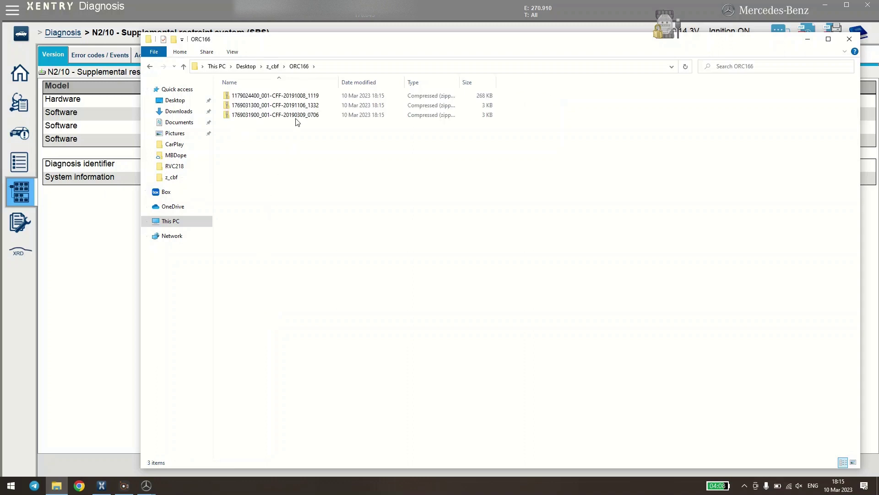
double_click(295, 95)
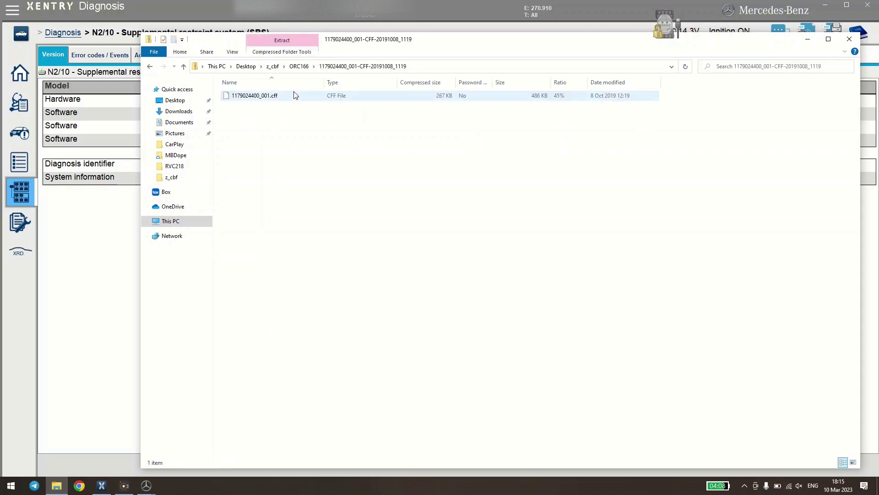
click(294, 95)
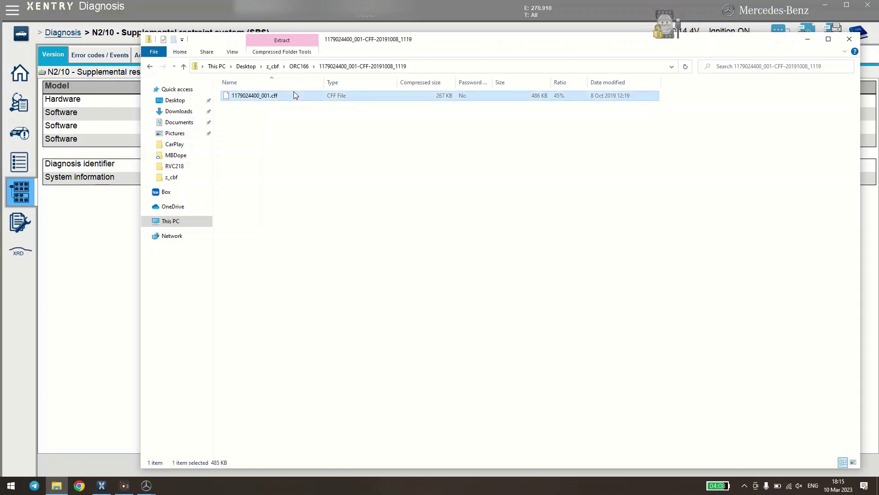
click(183, 67)
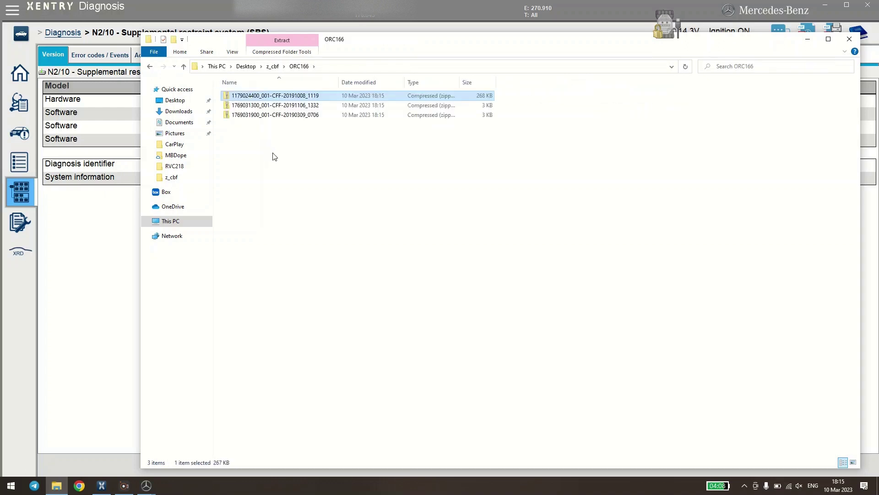
click(273, 154)
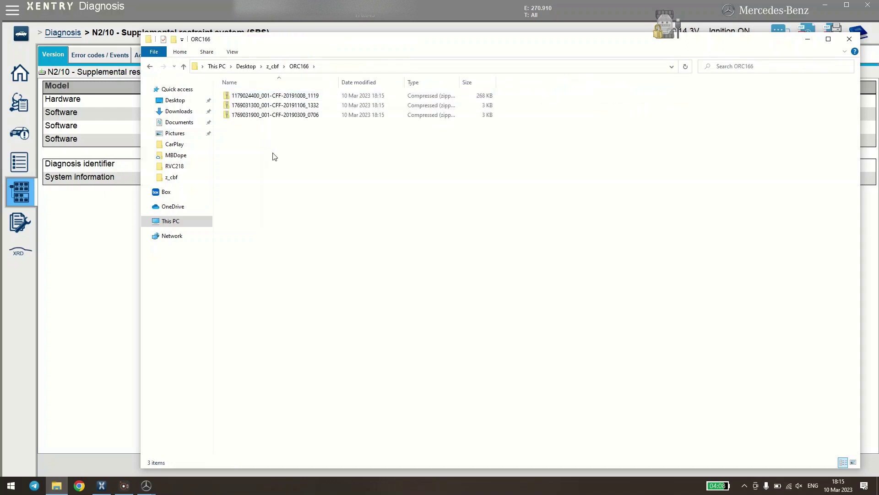
double_click(270, 115)
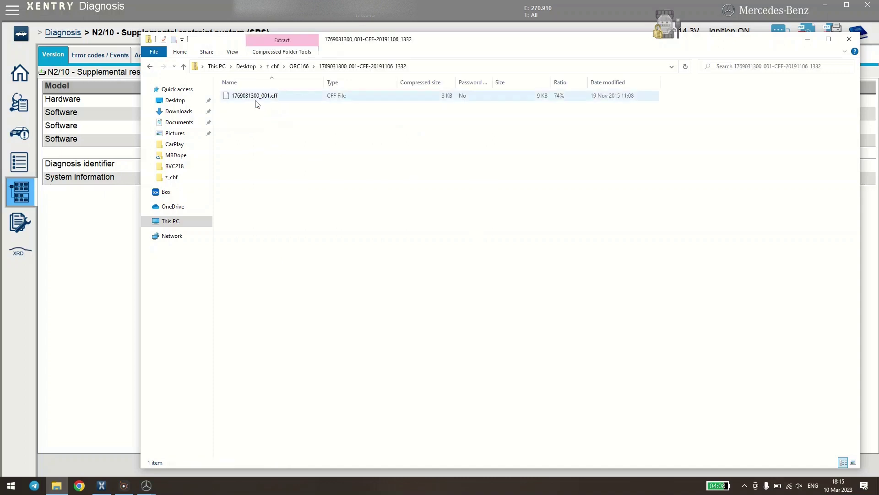
click(255, 99)
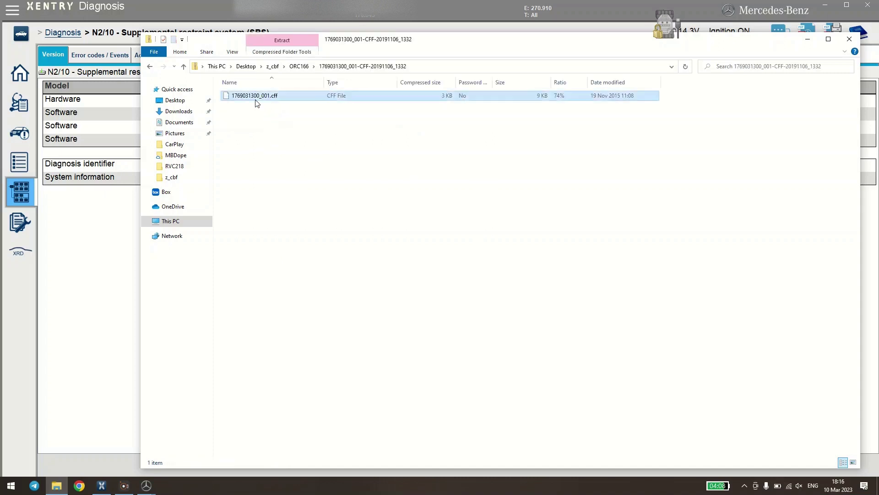
click(183, 66)
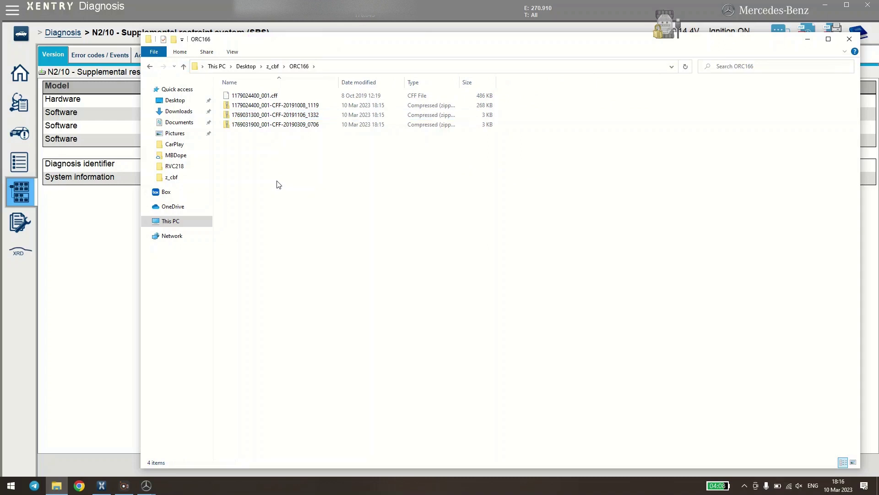
double_click(269, 125)
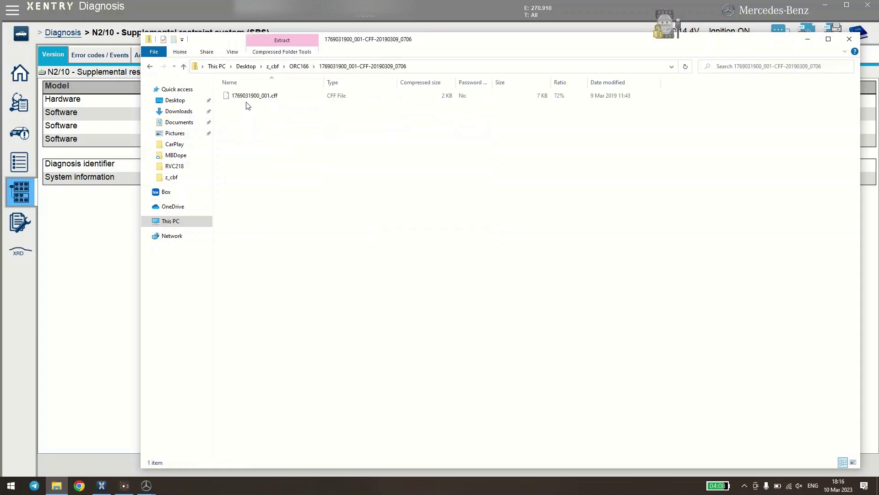
click(242, 95)
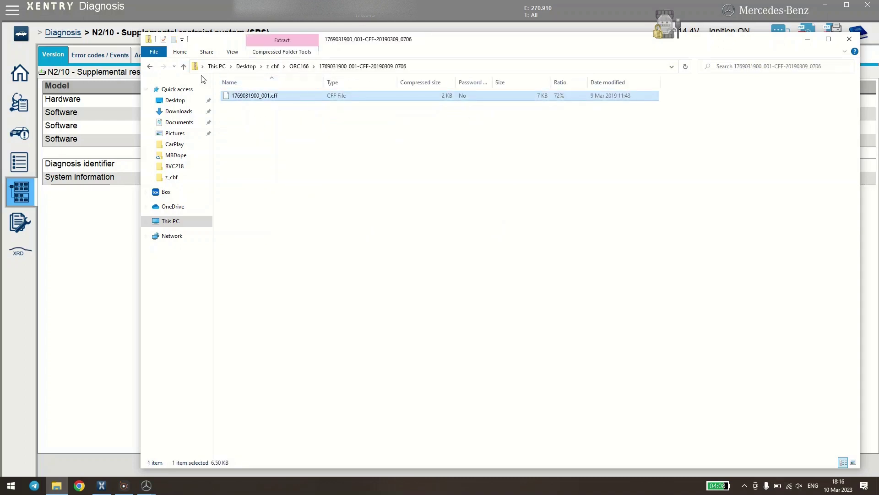
click(183, 65)
click(285, 166)
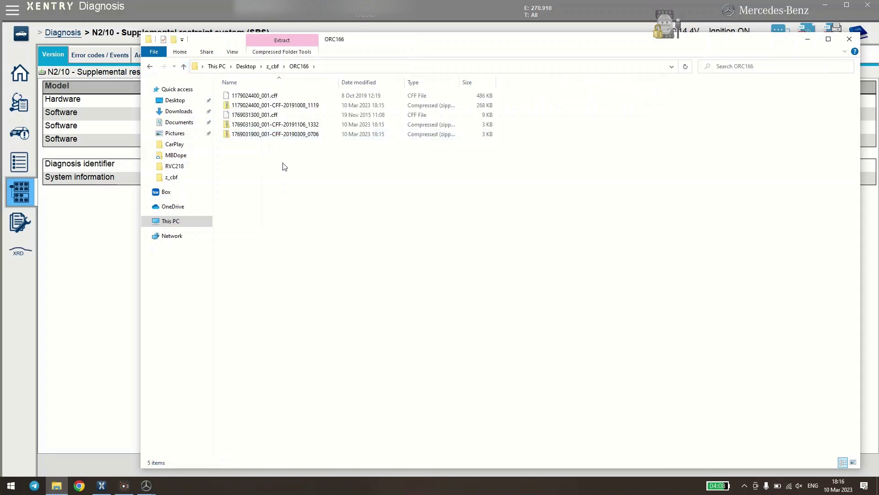
key(ctrl+v)
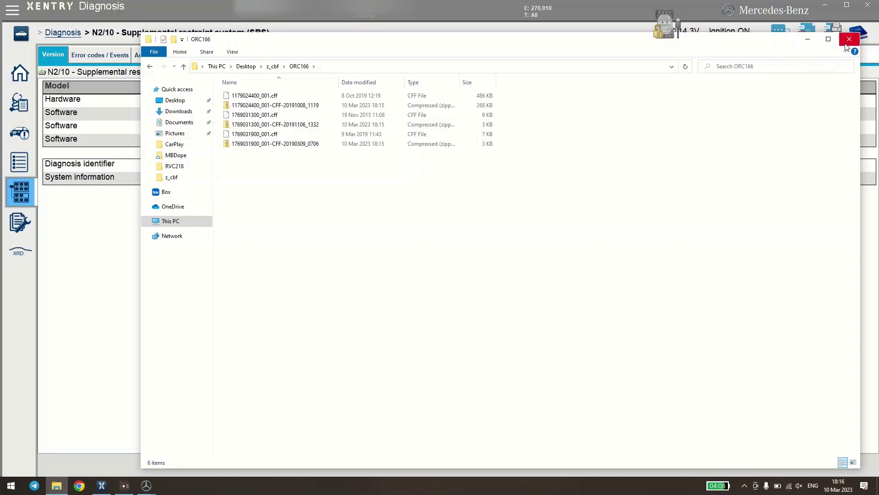
click(808, 39)
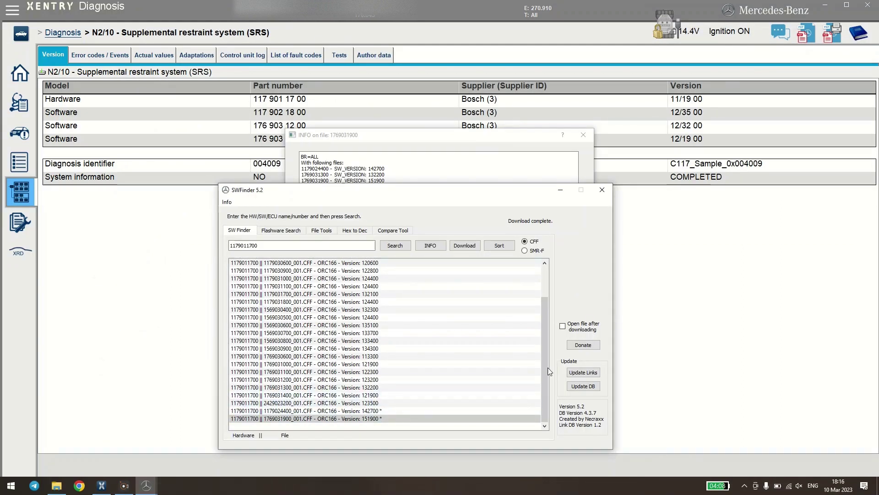
click(673, 258)
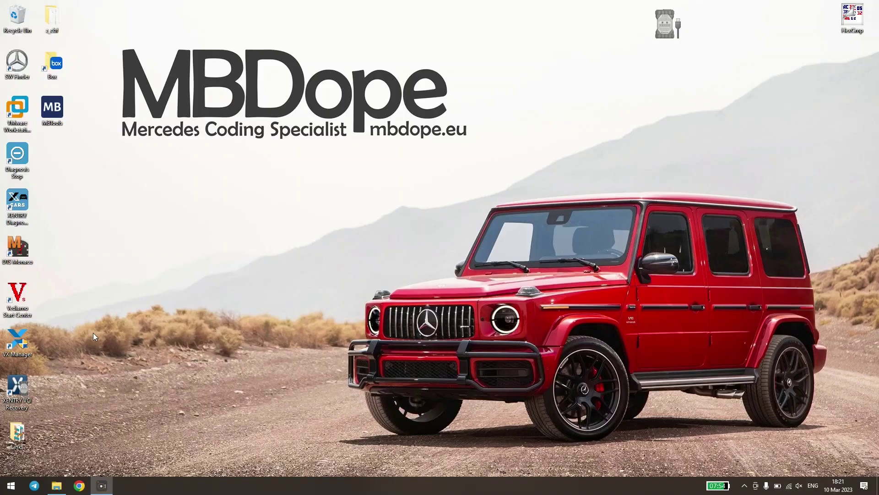
click(57, 486)
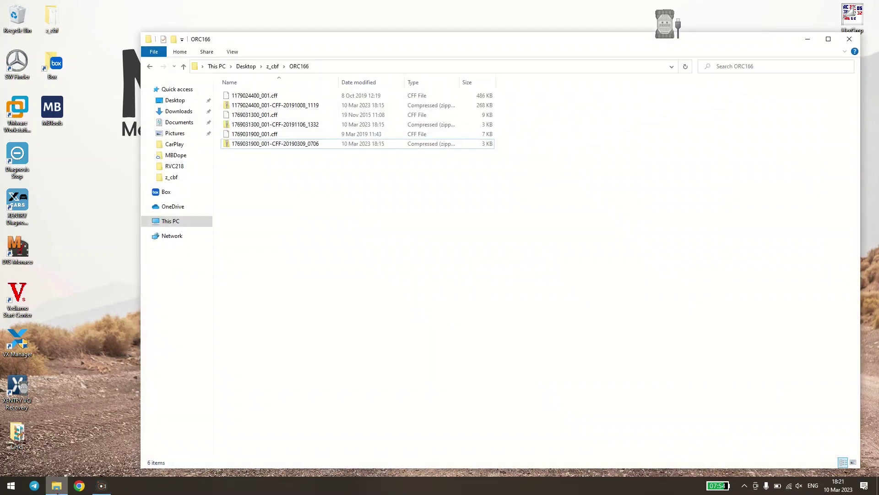
click(56, 487)
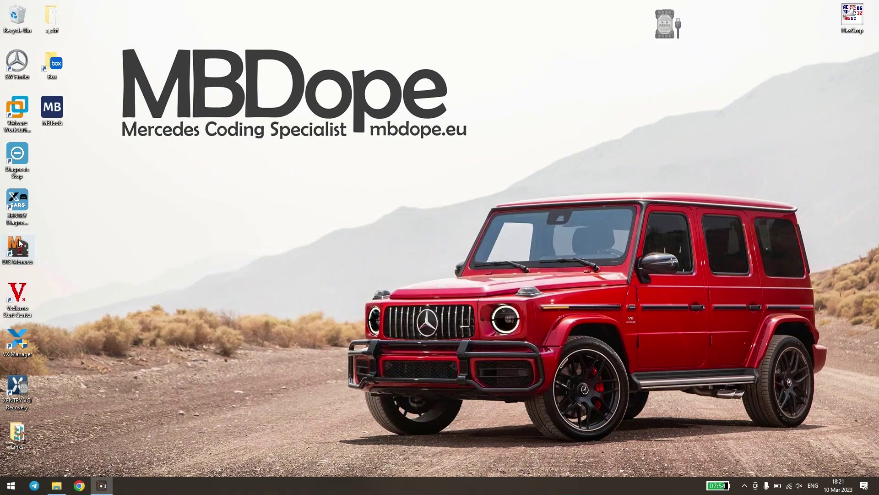
- Start DTS Monaco, accept the liability warning and load ORC166.CBF from z_cbf as diagnostic data for a temporary workspace
double_click(19, 243)
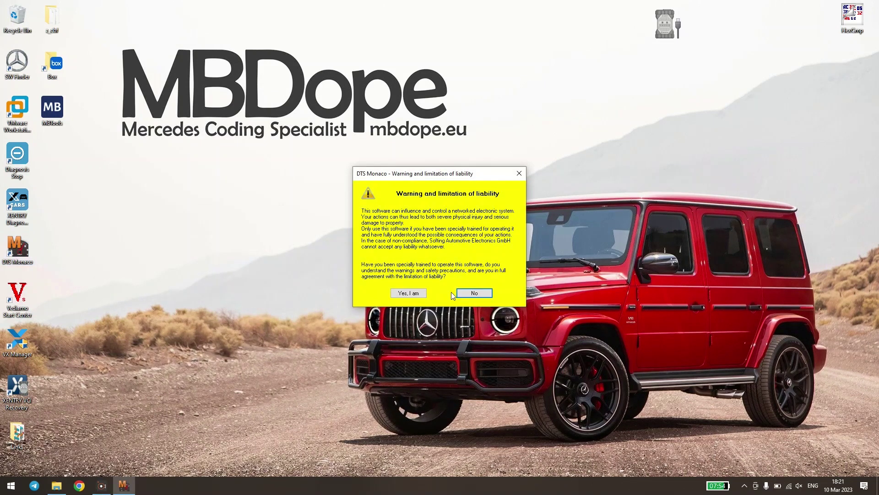
click(408, 293)
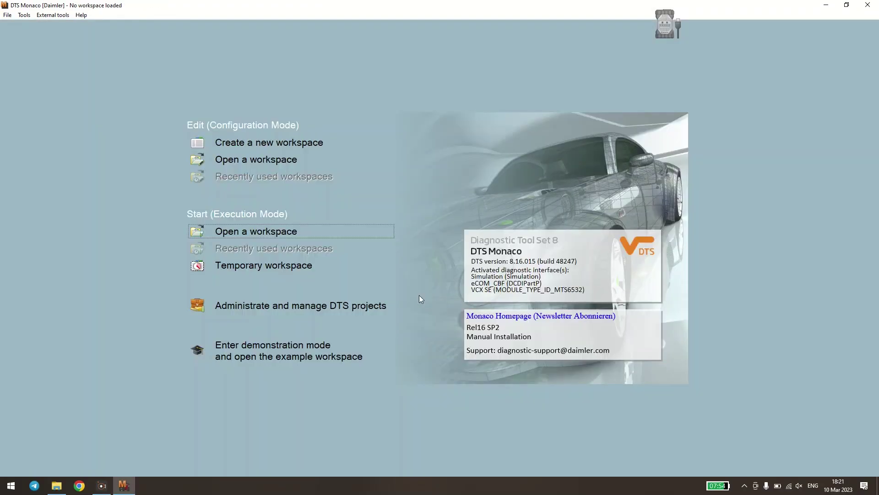
click(309, 266)
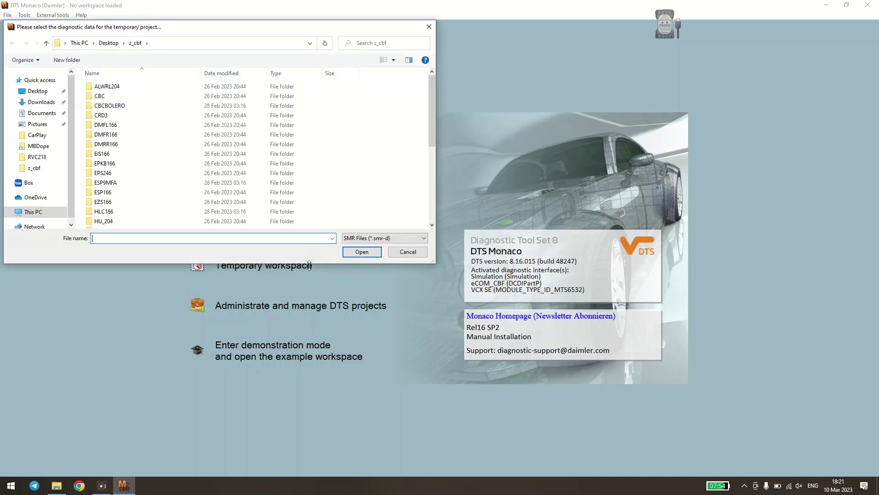
text(orc)
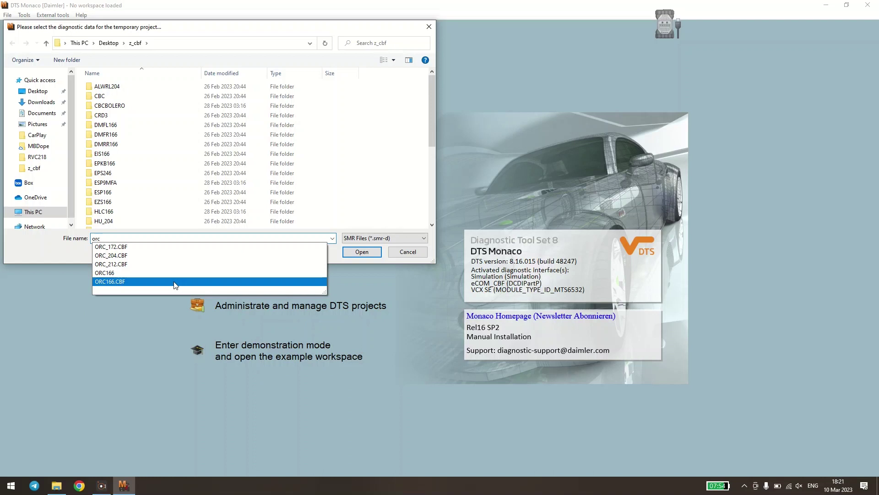
click(174, 281)
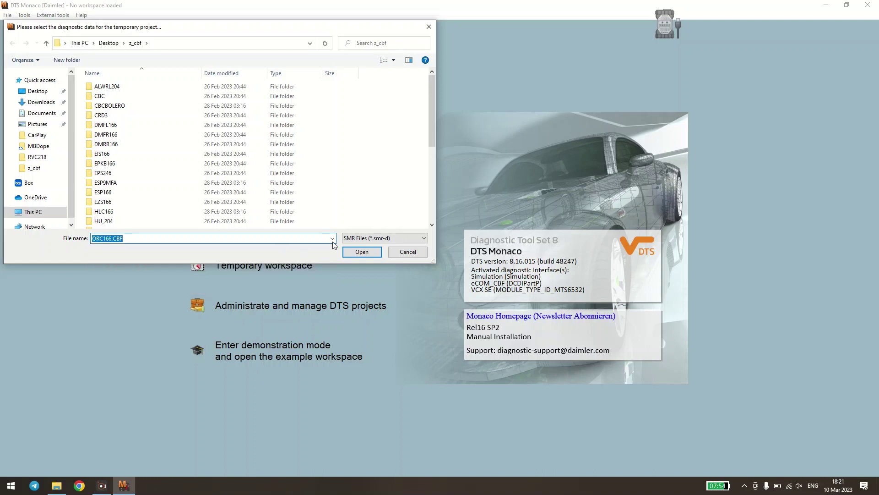
click(362, 251)
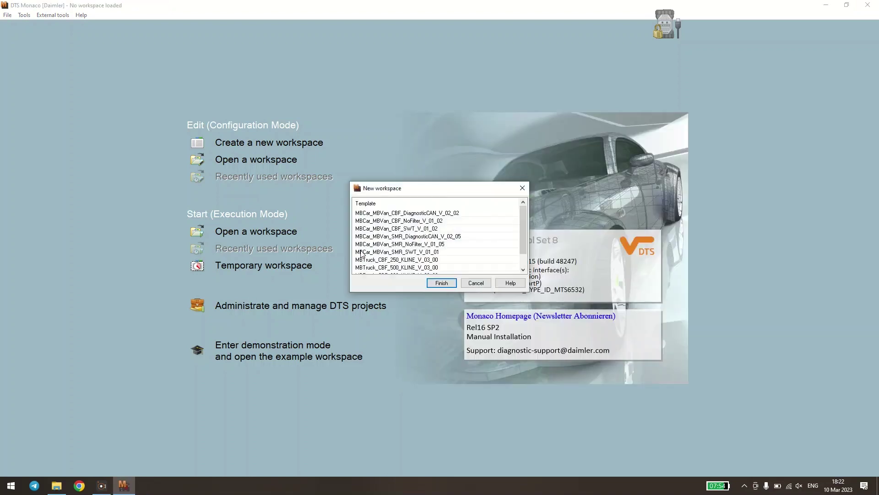
- Create the temporary workspace from the MBCar_MBVan_CBF_DiagnosticCAN_V_02_02 template
click(432, 213)
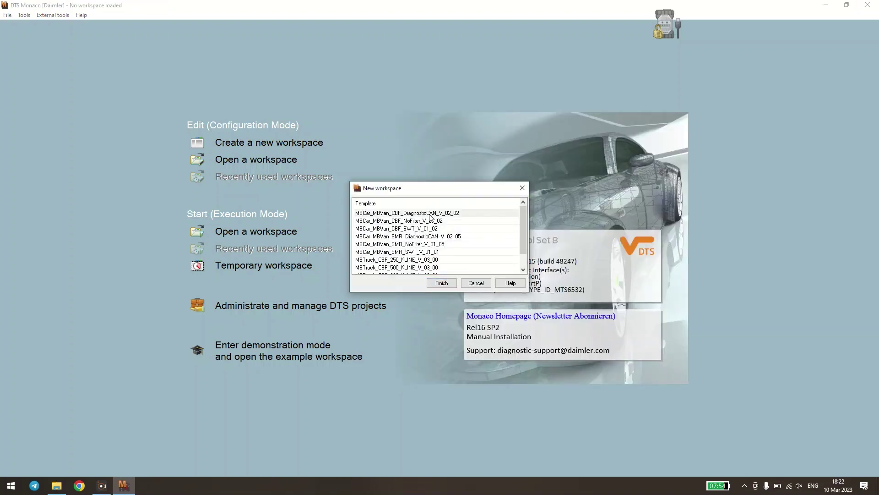
click(420, 236)
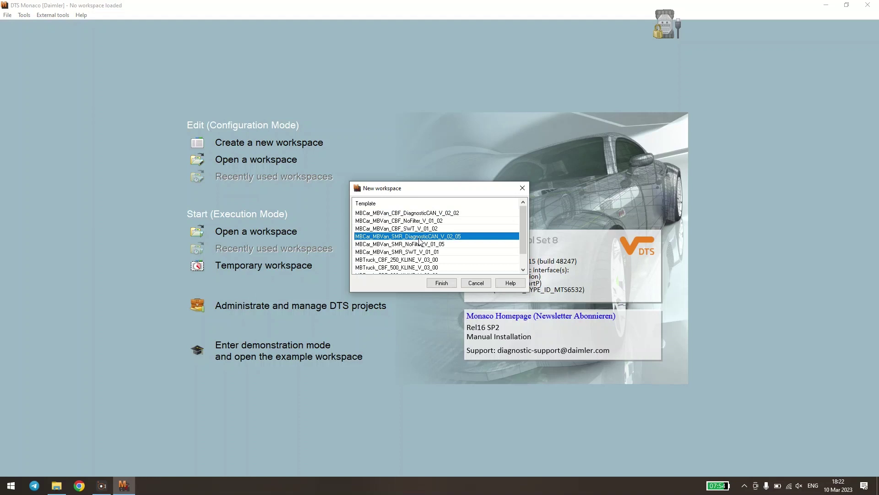
click(417, 214)
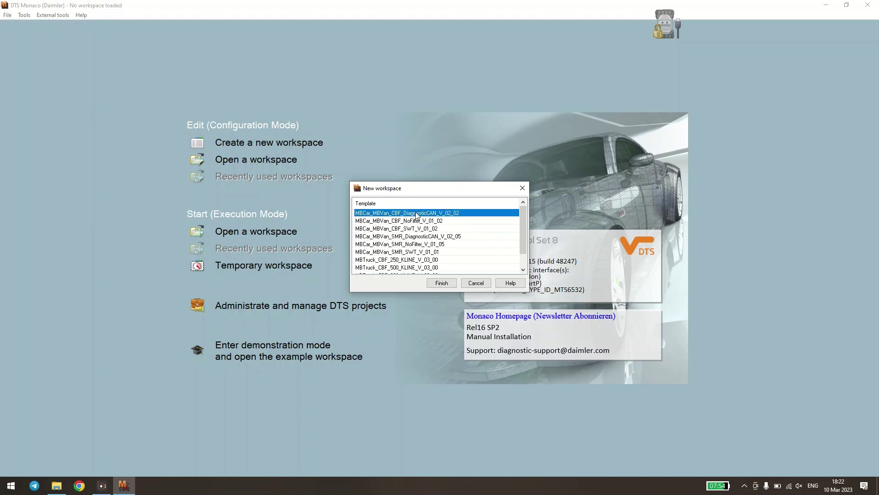
click(442, 282)
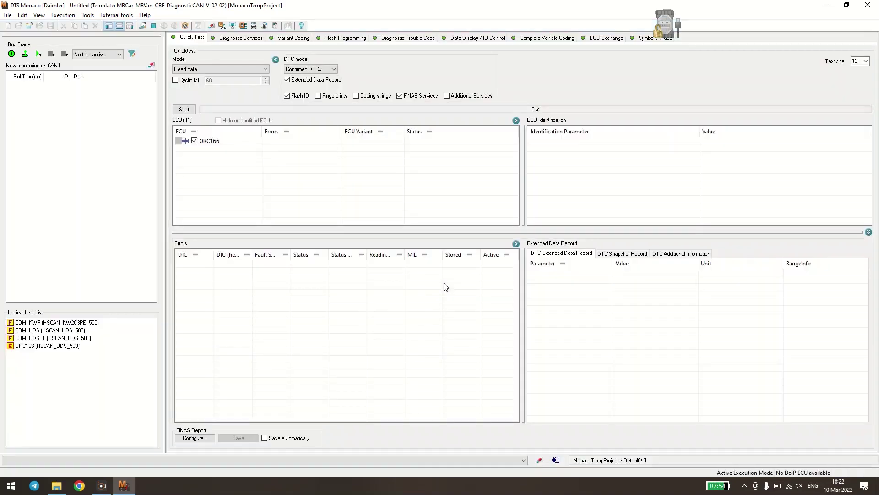
- Run a quick test in Read data mode and examine the identification data of ORC166
click(184, 109)
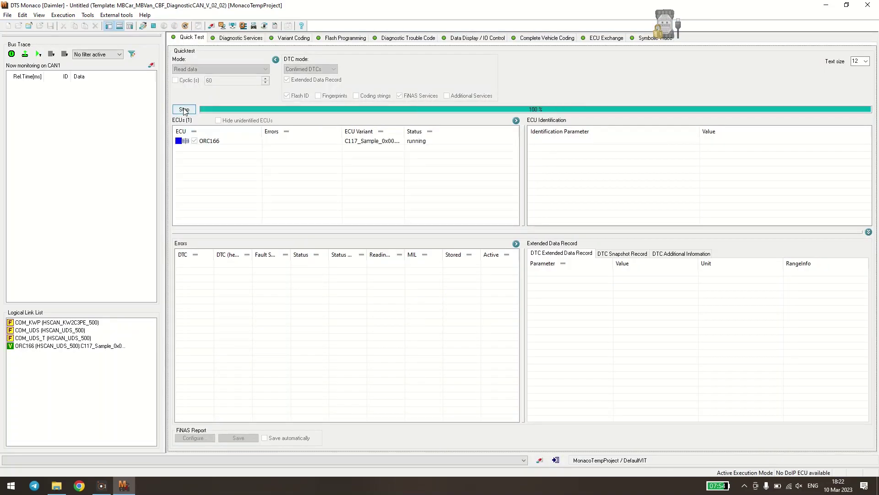
click(230, 143)
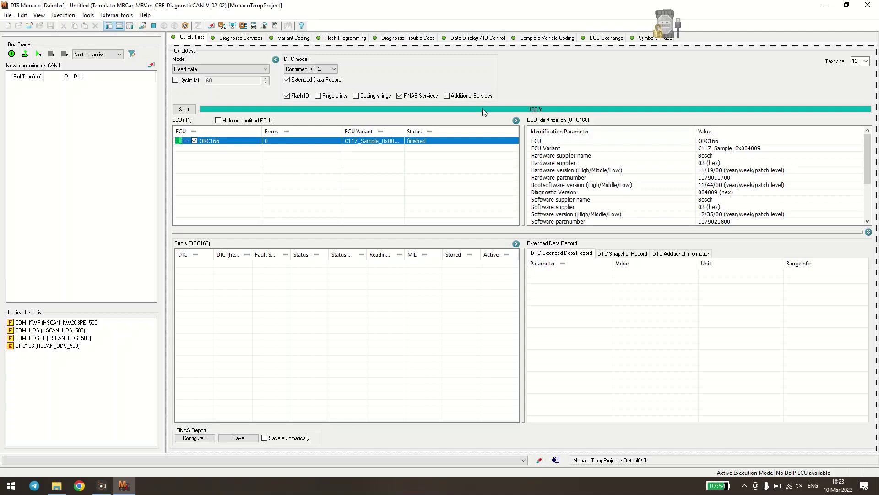
- Read the ORC166 coding with Complete Vehicle Coding and save it as new file W176.vcx in the z_cbf\ORC166 folder
click(545, 38)
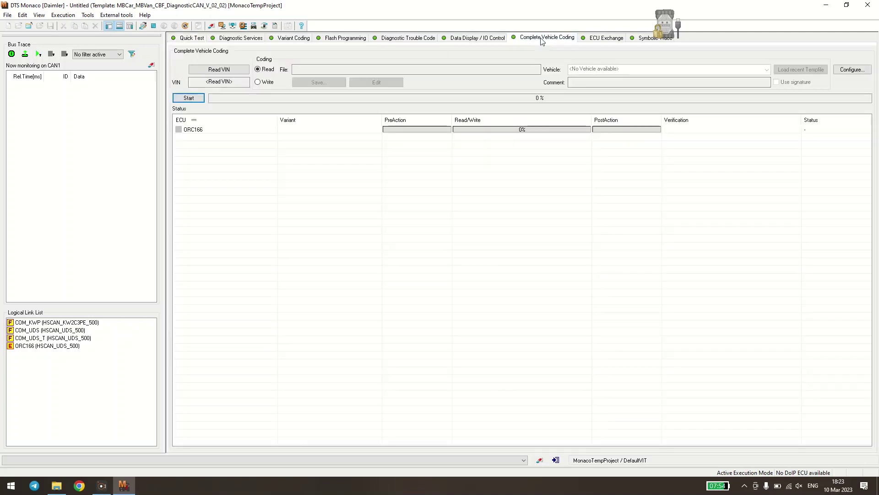
click(188, 98)
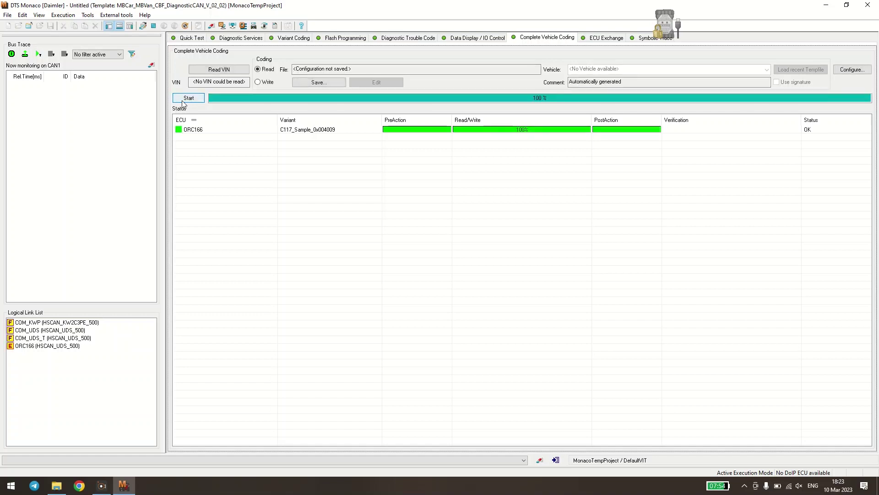
click(330, 83)
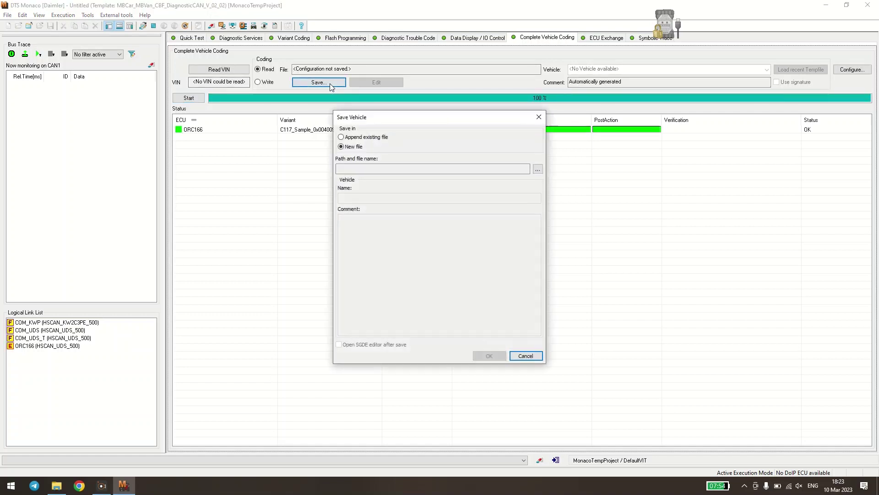
click(539, 170)
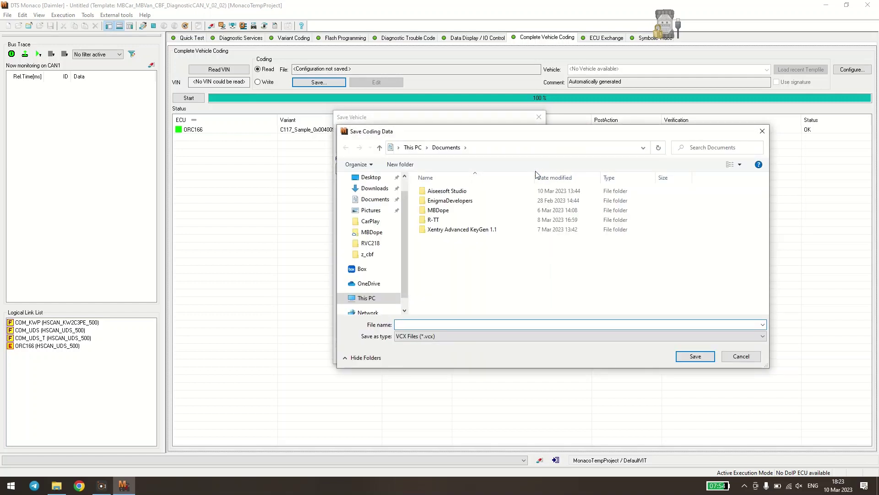
click(370, 244)
click(372, 258)
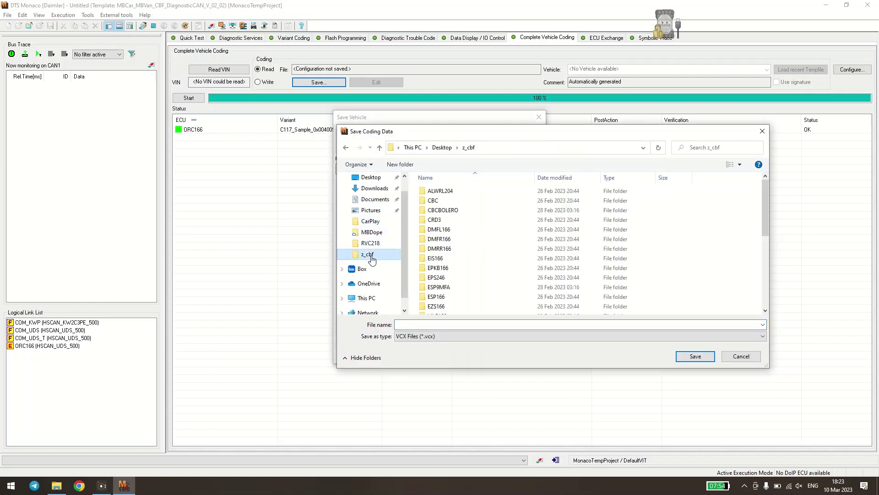
scroll(474, 261, down, 3)
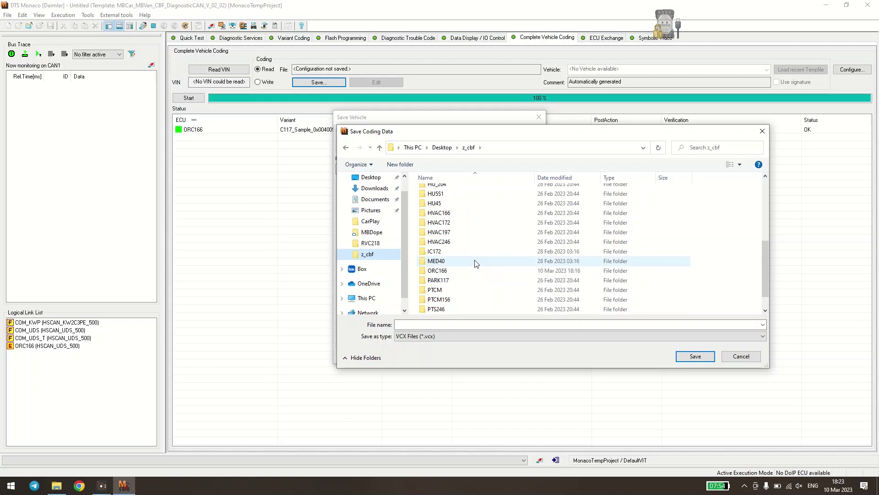
double_click(446, 270)
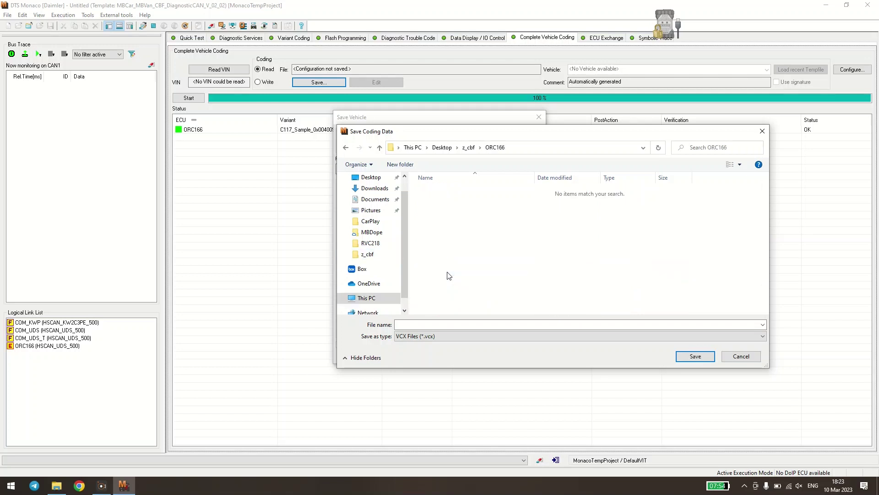
click(446, 323)
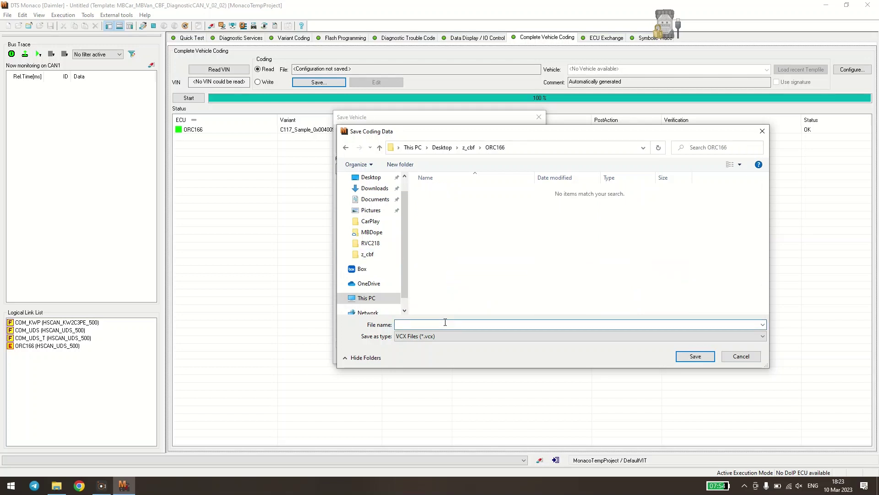
text(W176)
click(705, 356)
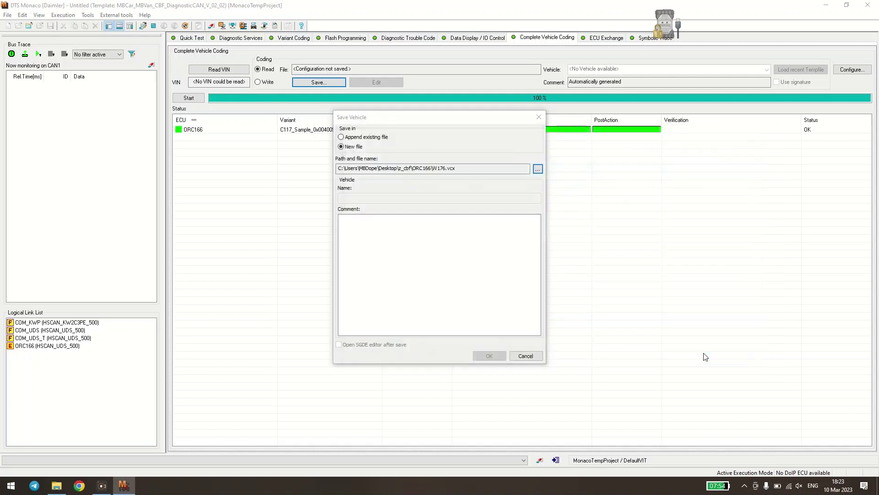
click(488, 355)
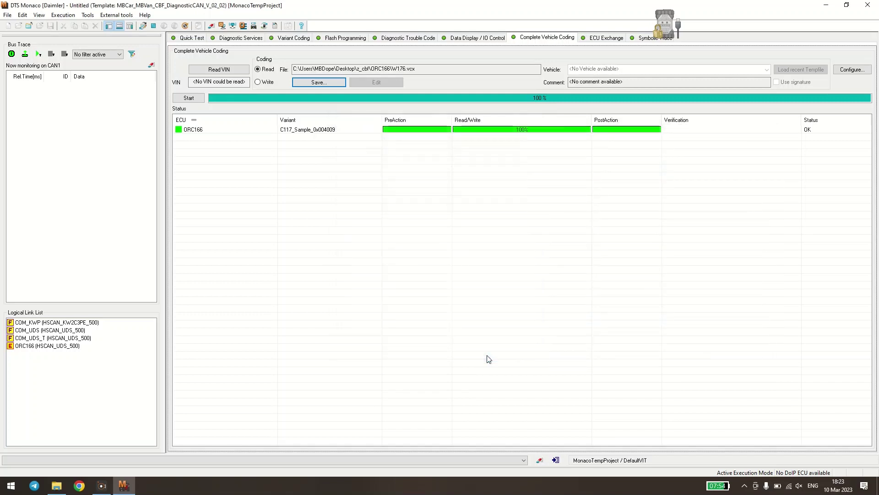
click(343, 38)
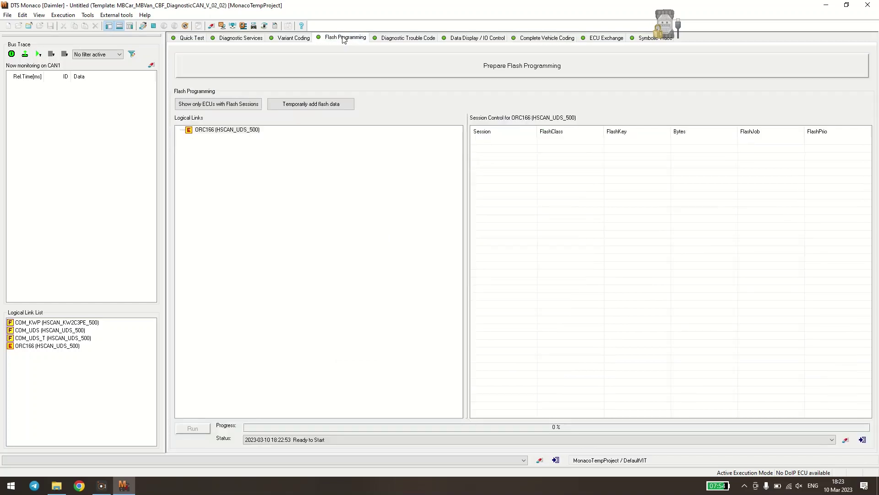
click(312, 107)
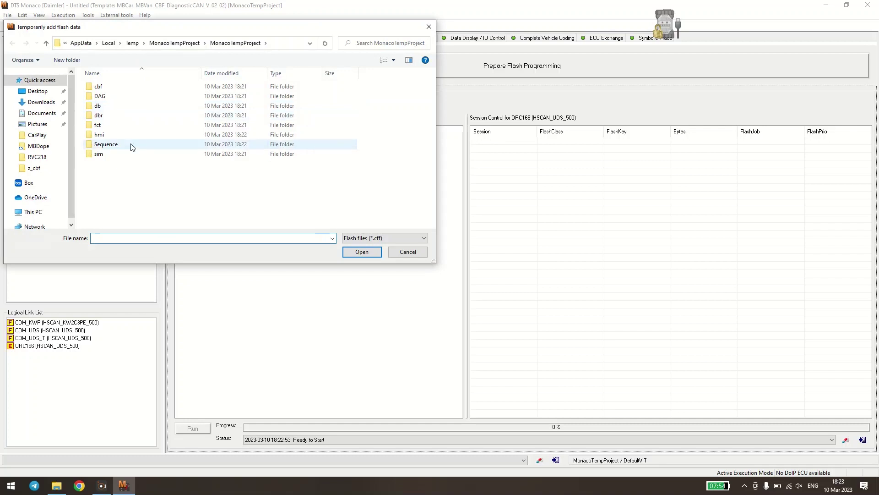
click(37, 168)
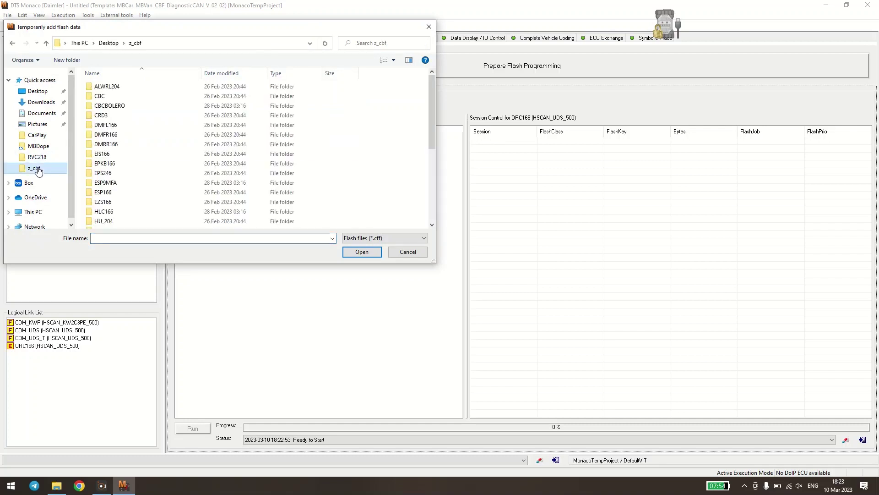
scroll(151, 173, down, 5)
double_click(152, 169)
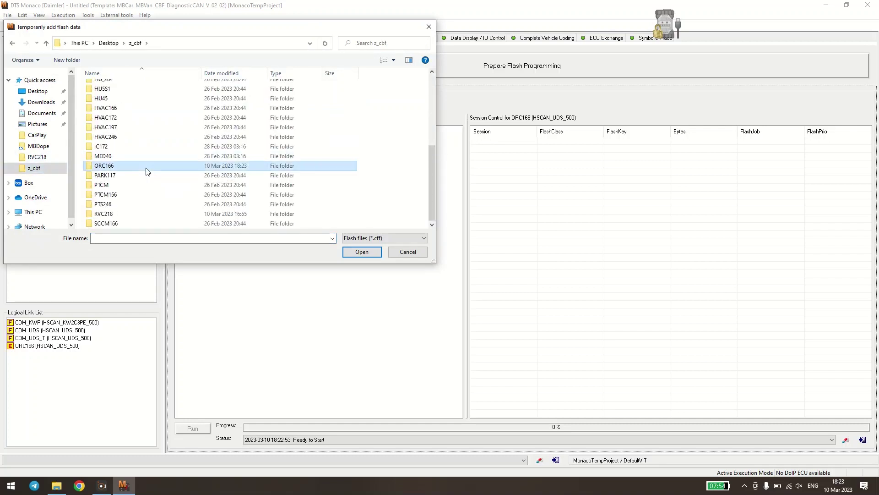
drag(142, 157, 91, 75)
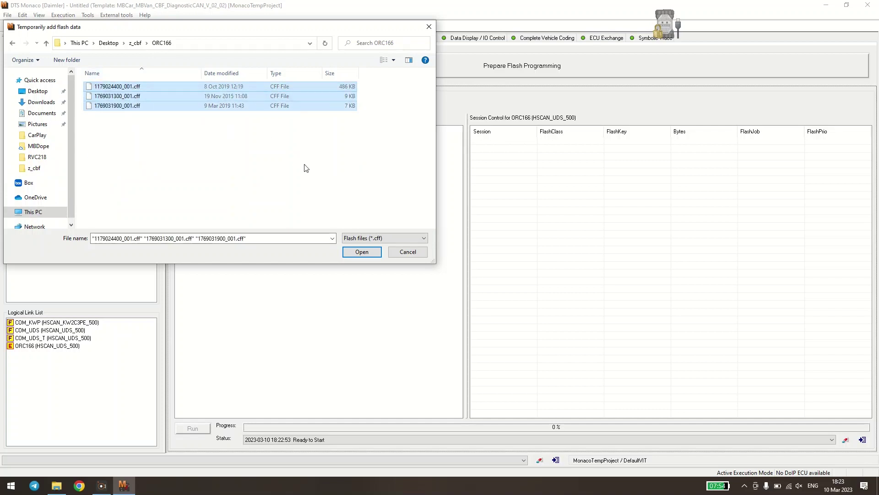
click(362, 252)
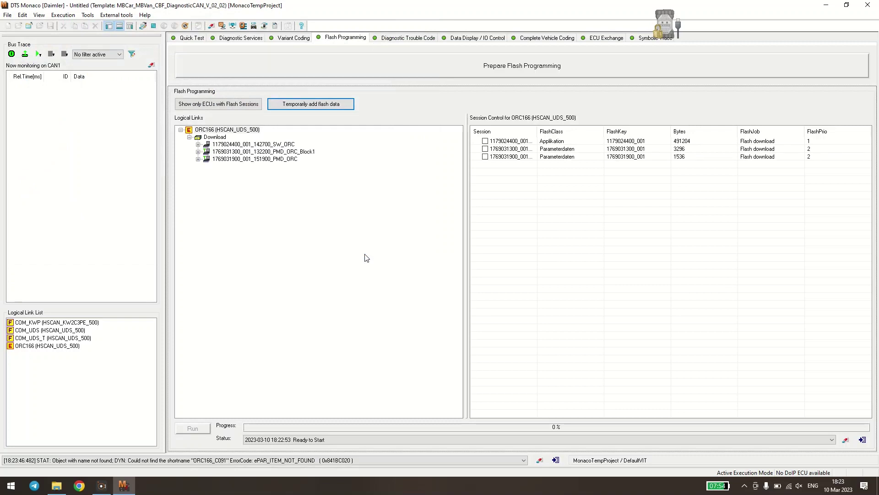
click(228, 131)
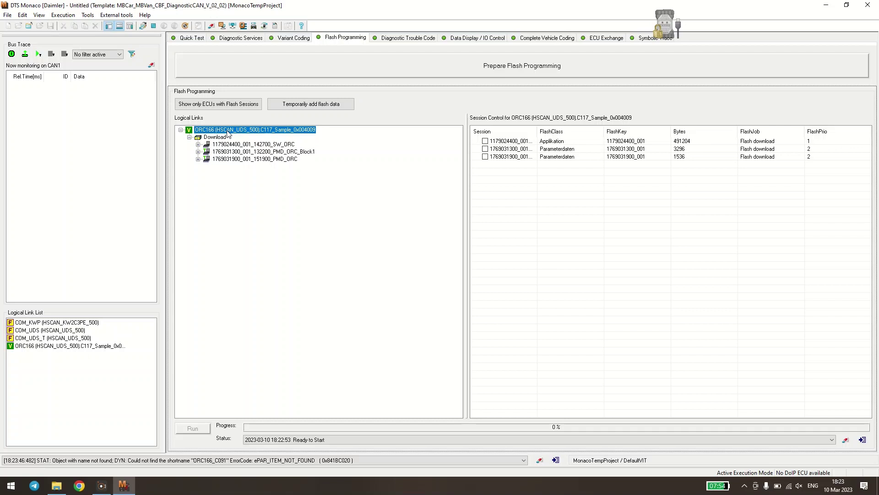
click(411, 76)
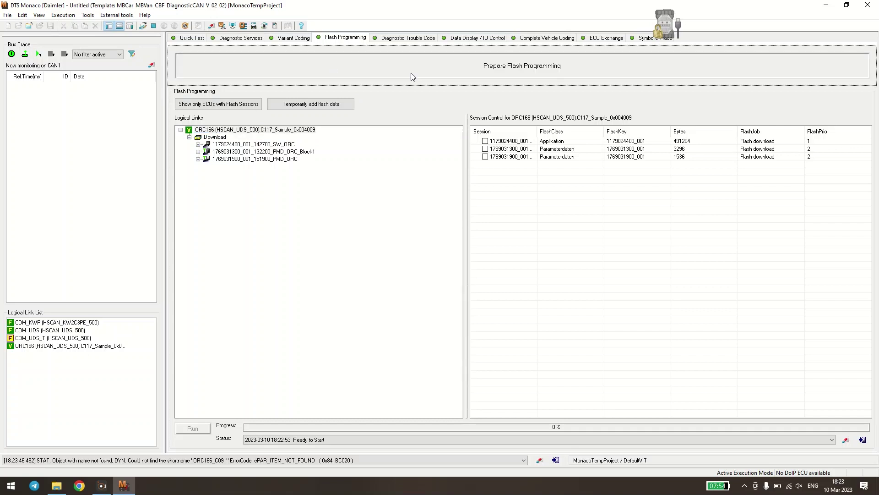
click(485, 141)
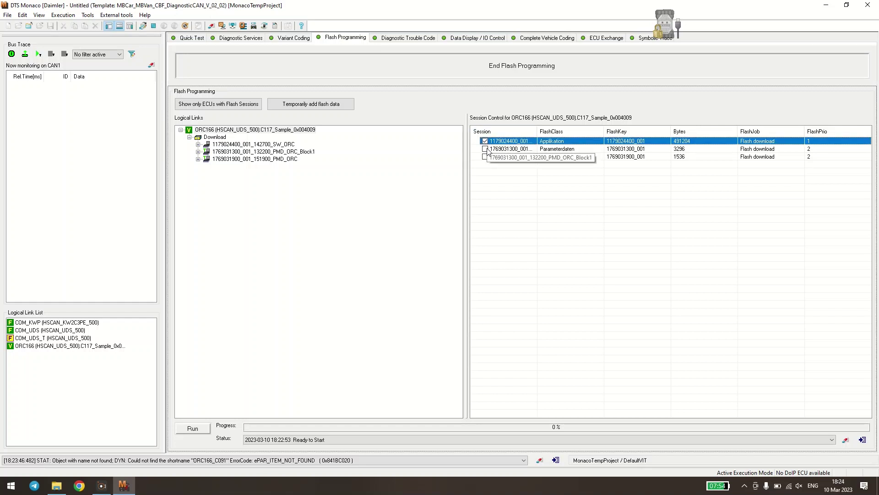
click(485, 149)
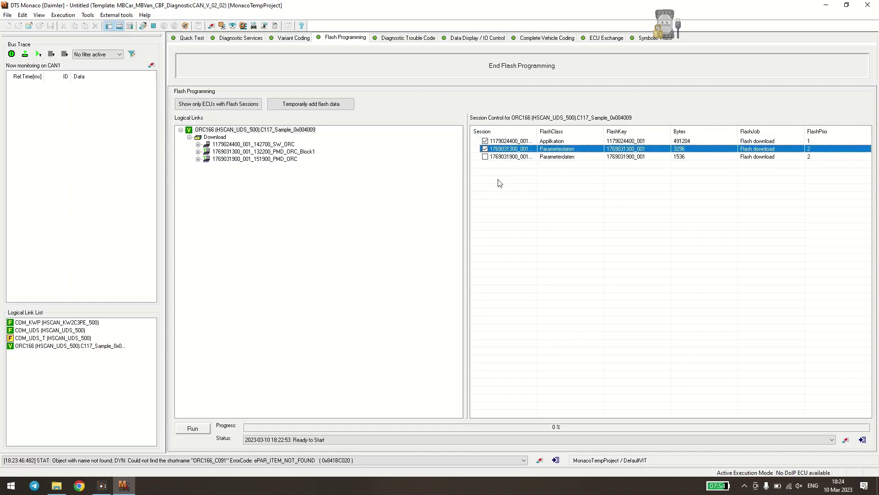
click(486, 157)
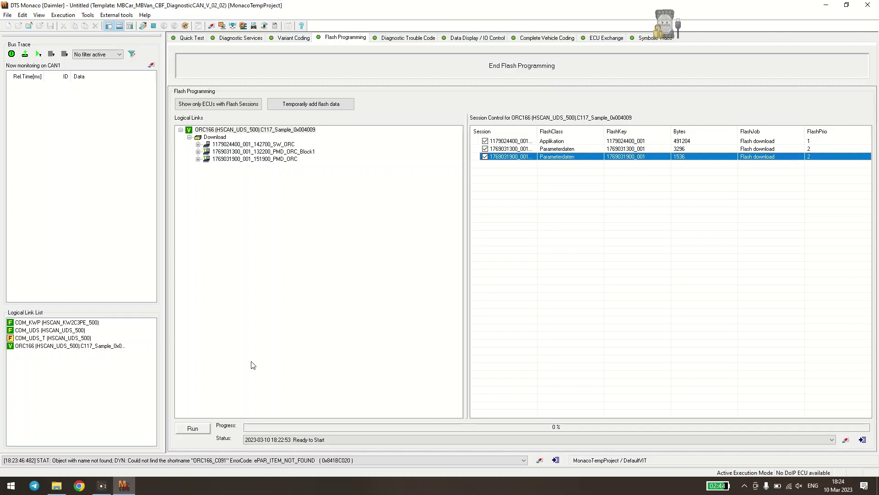
click(197, 429)
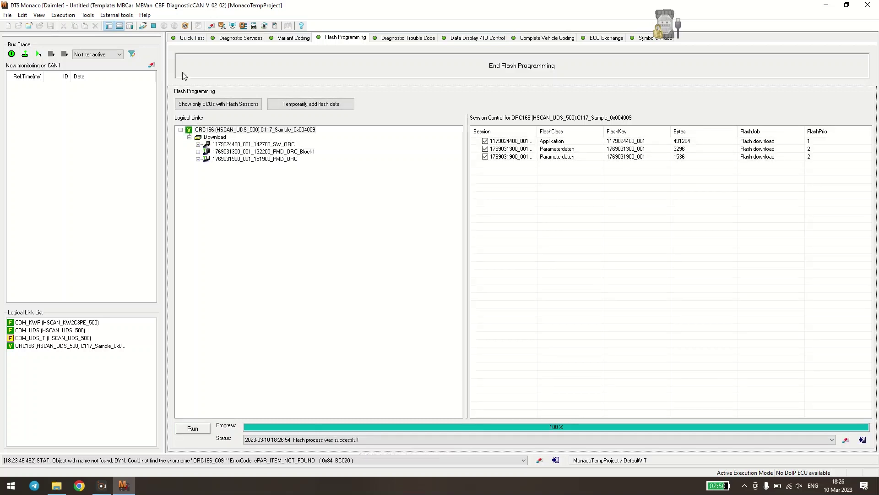
click(361, 71)
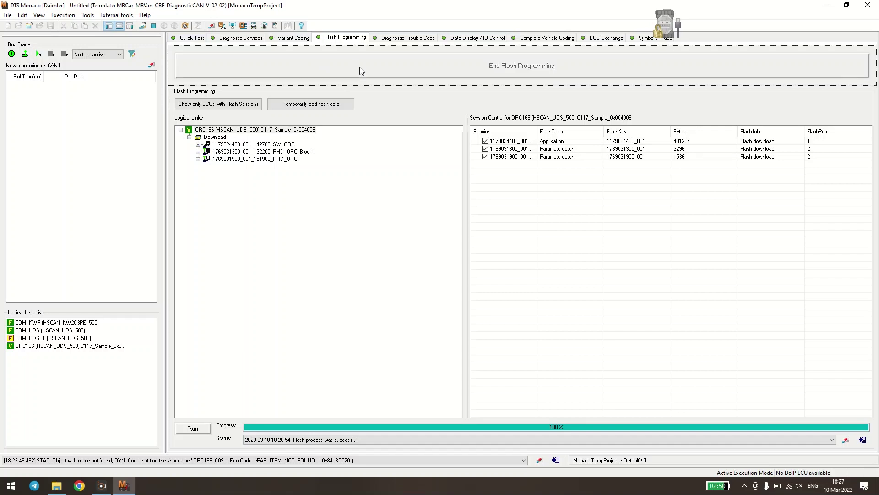
- Rerun the quick test on ORC166 and check its software versions, part numbers and fault codes after flashing
click(191, 39)
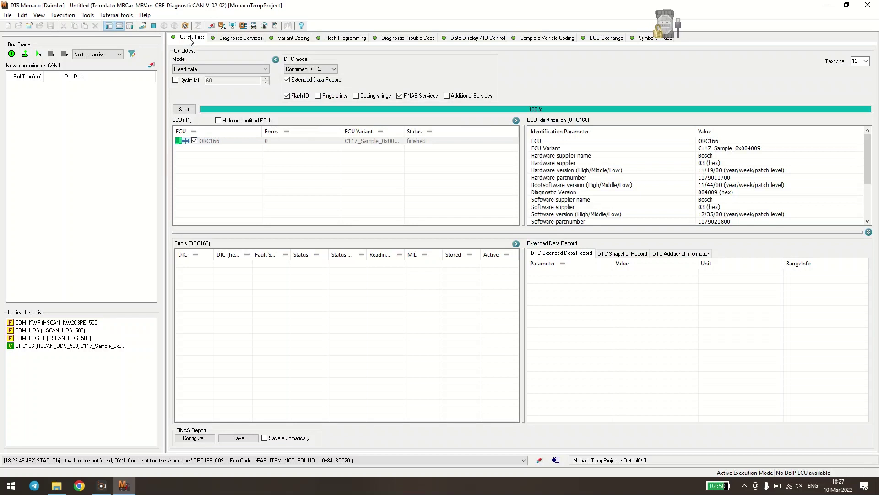
click(185, 110)
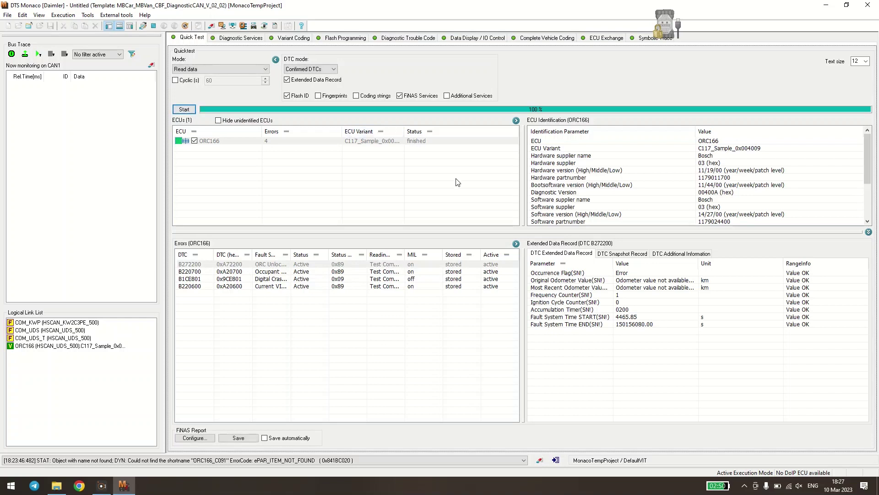
scroll(647, 211, down, 3)
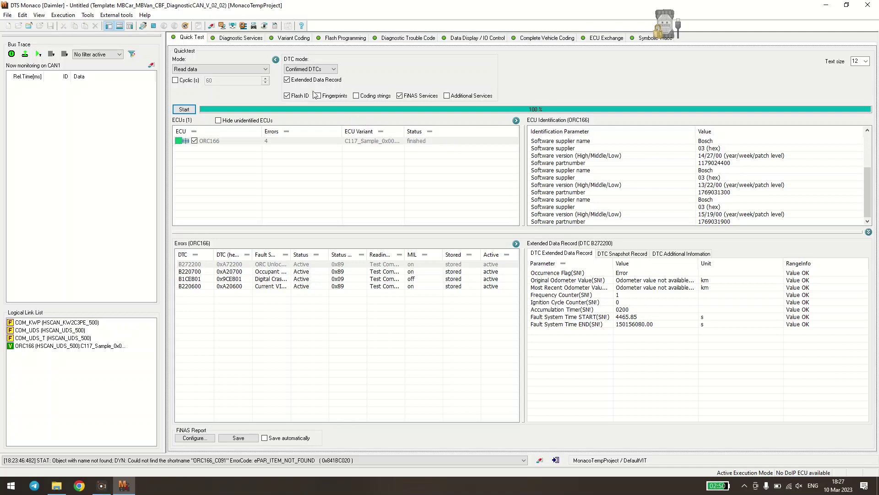
- Execute the [11] HardReset function on ORC166 through its diagnostic services
click(241, 38)
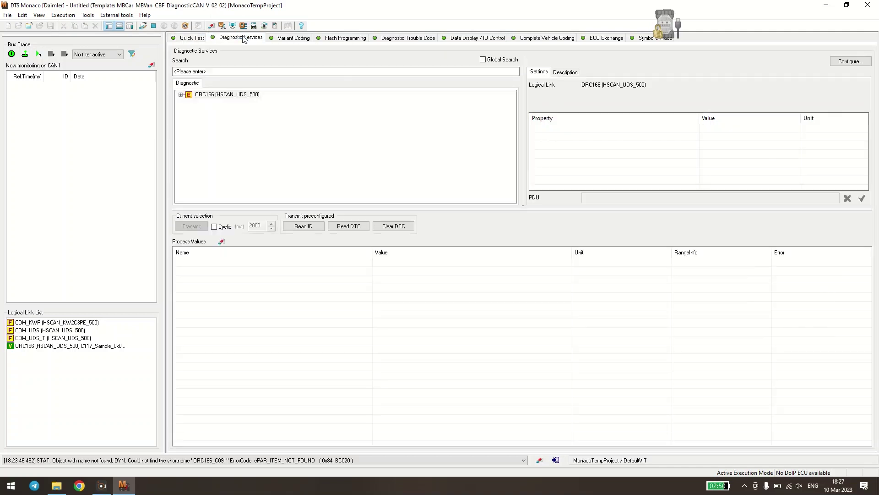
click(201, 93)
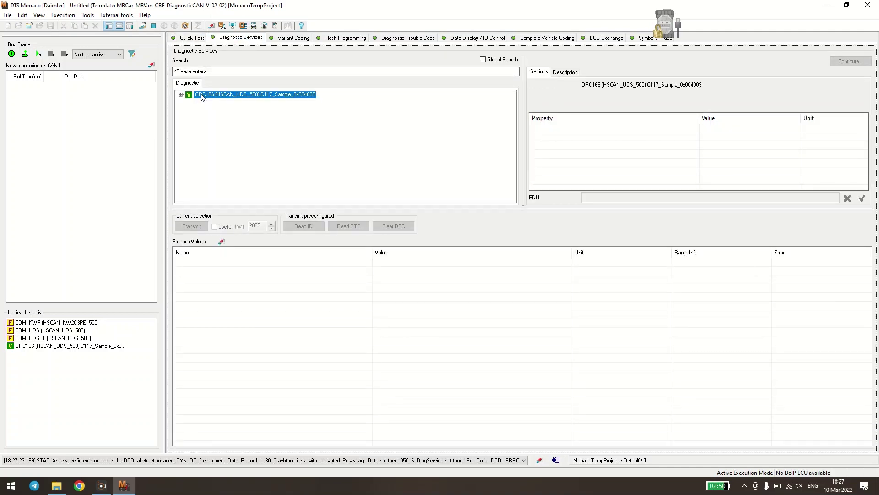
click(181, 95)
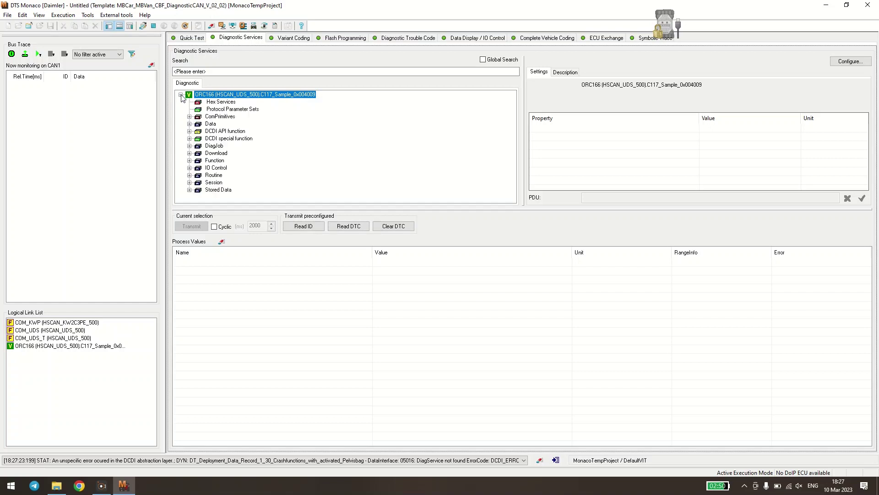
click(189, 160)
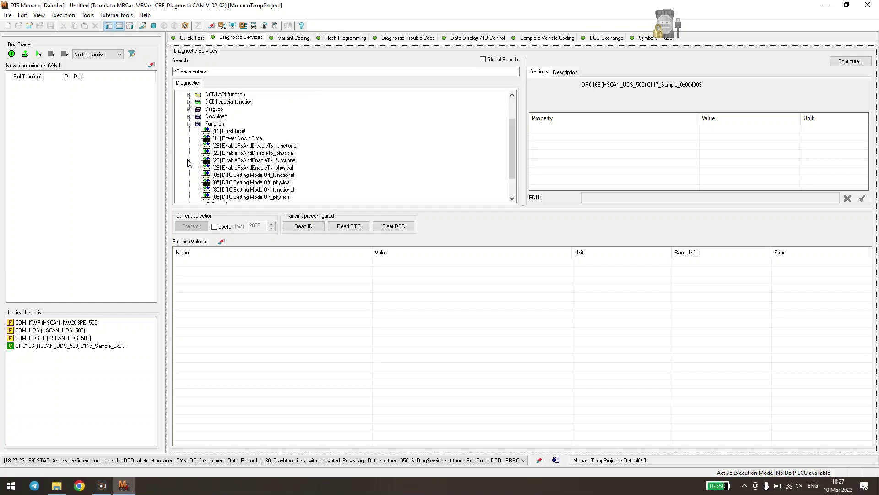
double_click(224, 132)
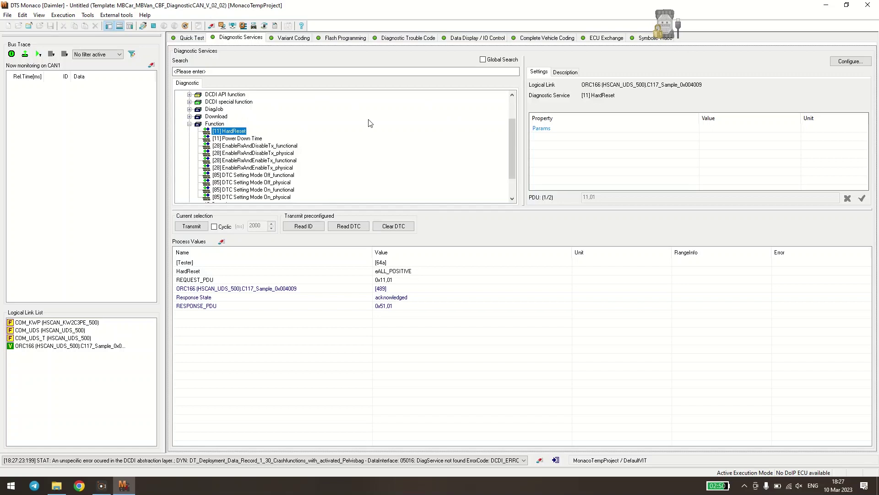
- Connect to ORC166 for trouble code diagnosis, clear all DTCs and read the confirmed DTCs again
click(403, 37)
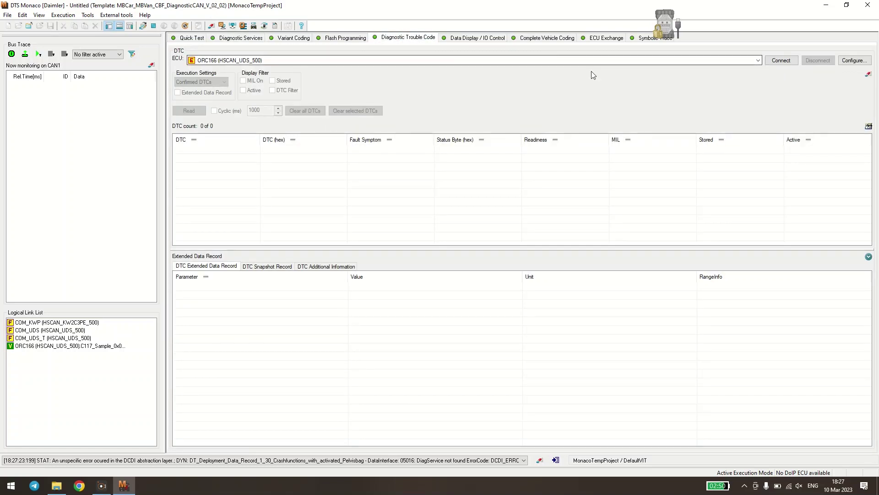
click(782, 62)
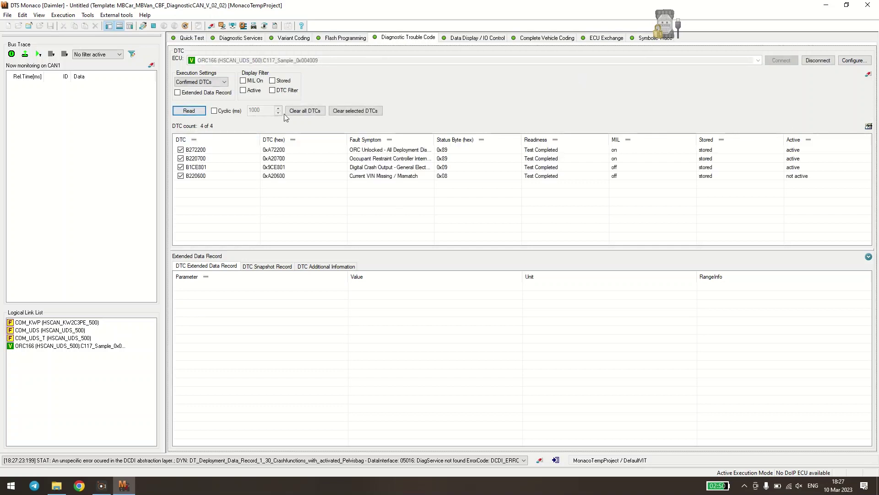
click(305, 112)
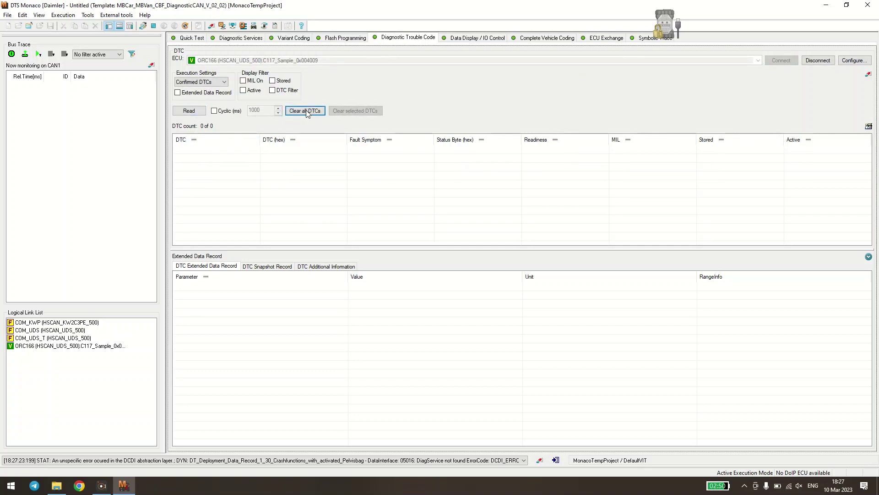
click(189, 111)
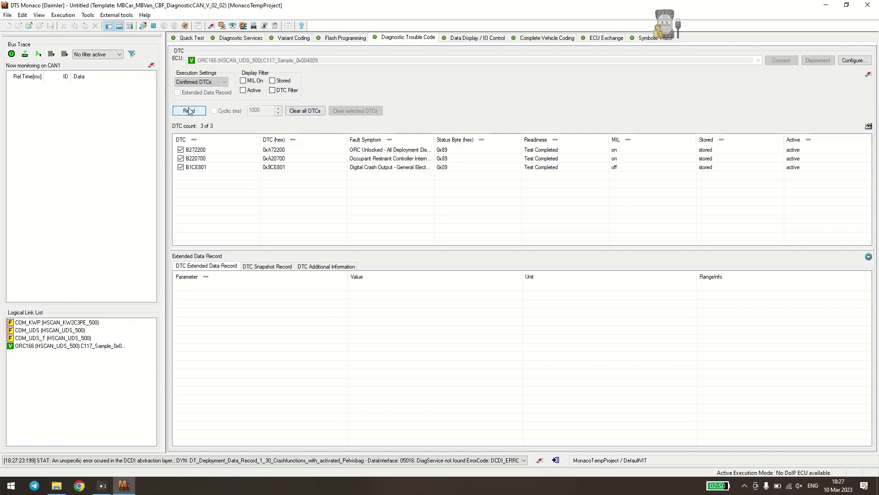
- Run the quick test again after the DTC clearing and review the remaining errors and identification data of ORC166
click(189, 38)
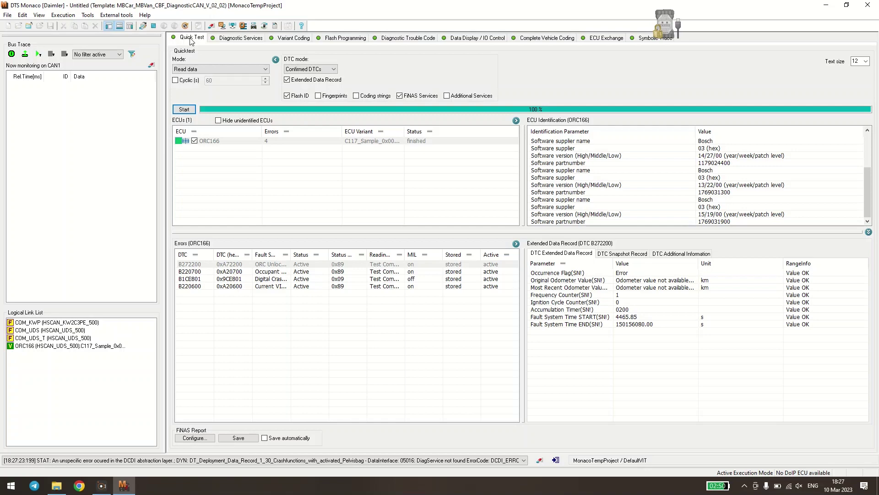
click(185, 109)
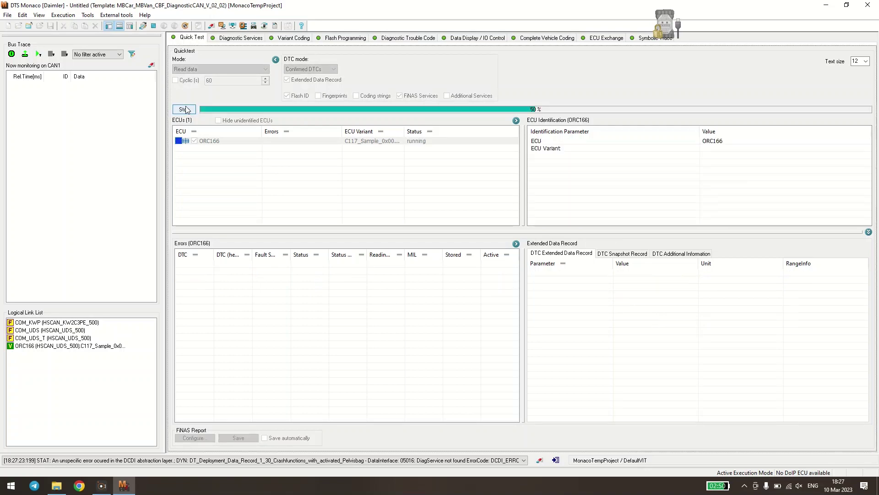
scroll(663, 202, down, 1)
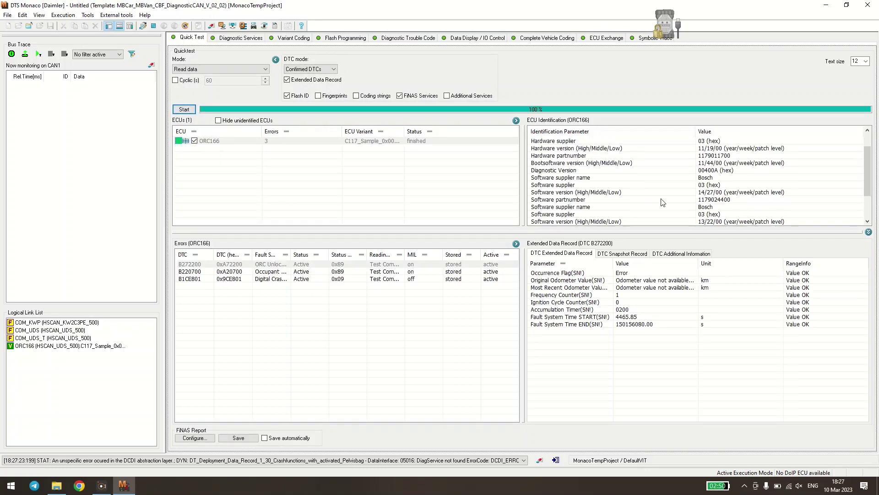
scroll(663, 202, down, 1)
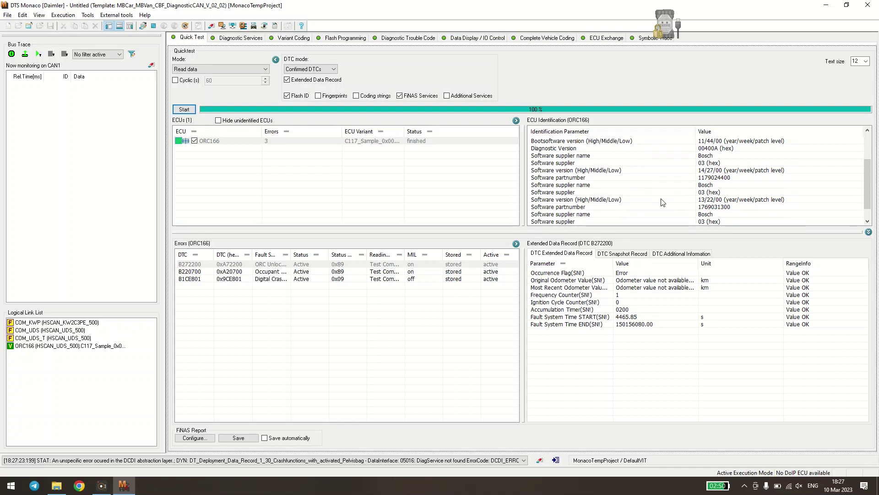
scroll(662, 202, up, 1)
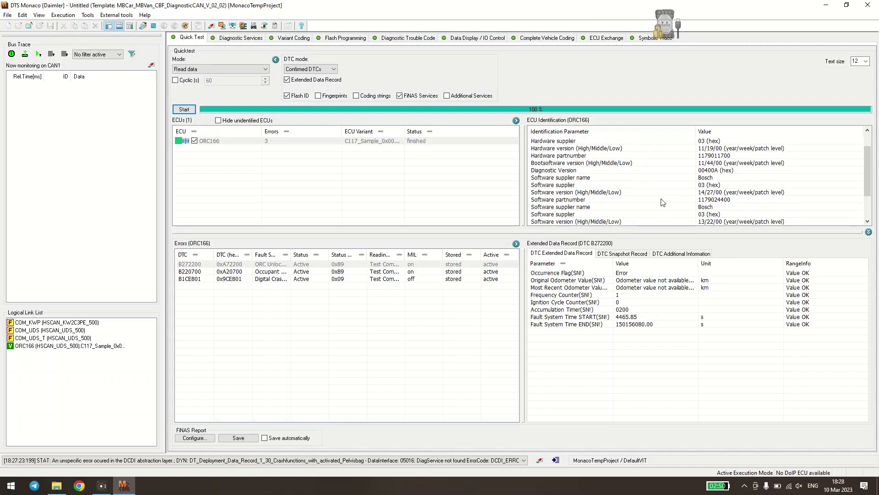